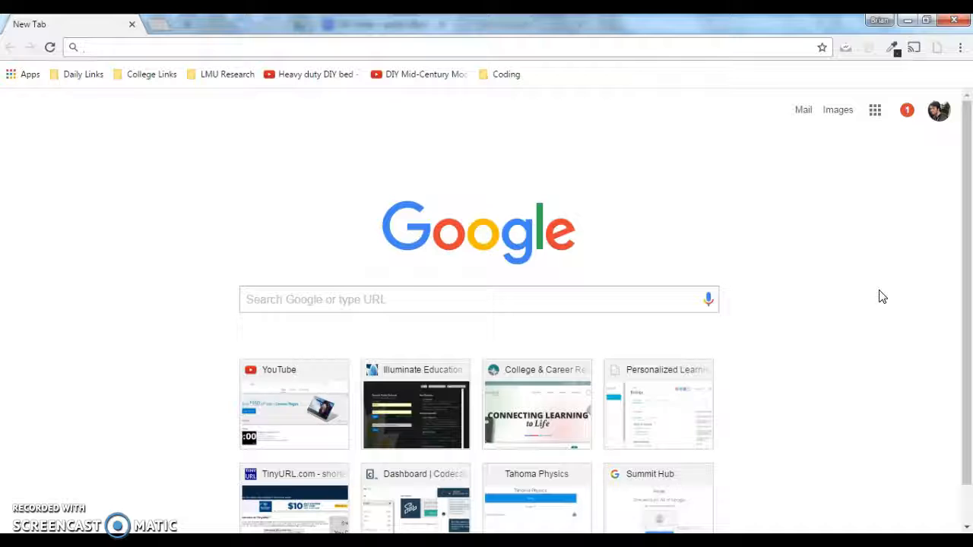
Go to wevideo.com and sign in to the WeVideo dashboard with the personal Google account
type("wevideo")
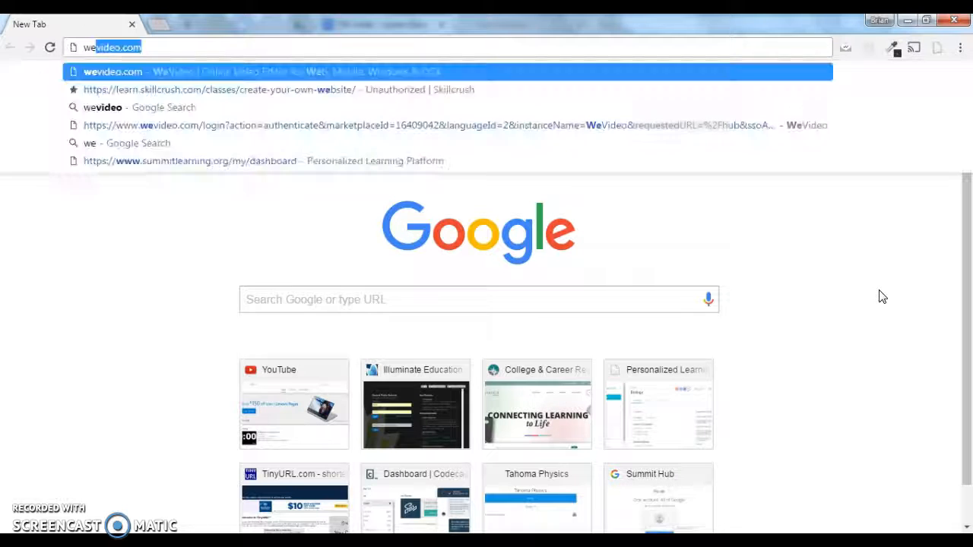
type(".com")
key("Return")
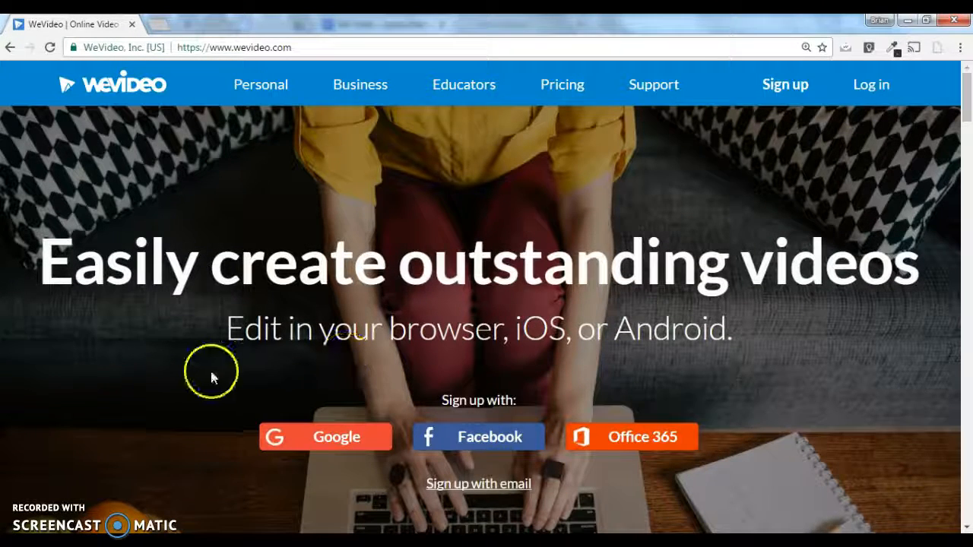
left_click(317, 439)
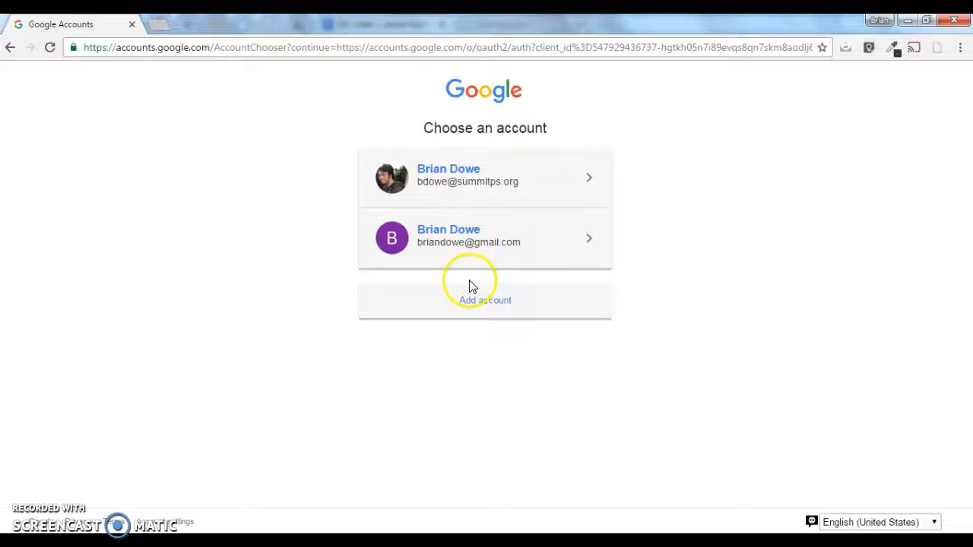
left_click(458, 253)
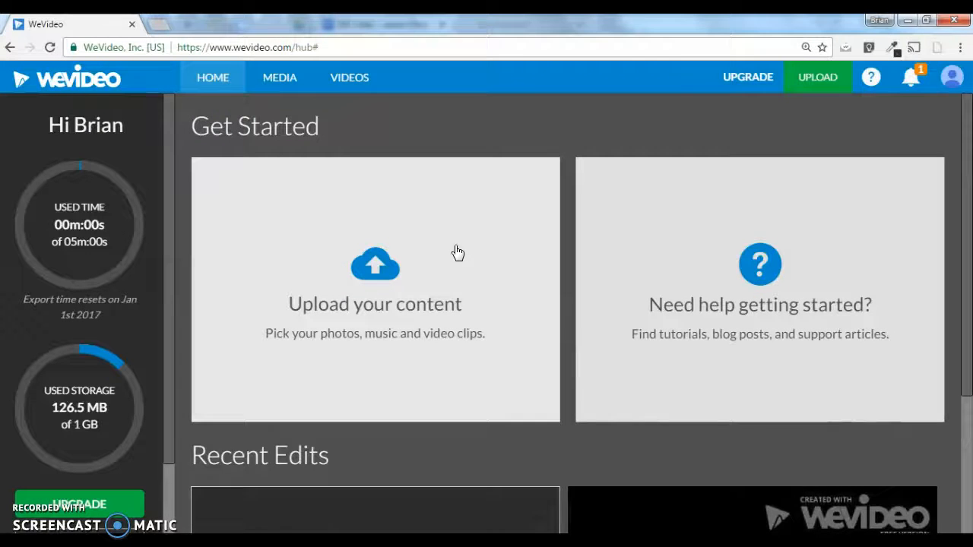
left_click(621, 119)
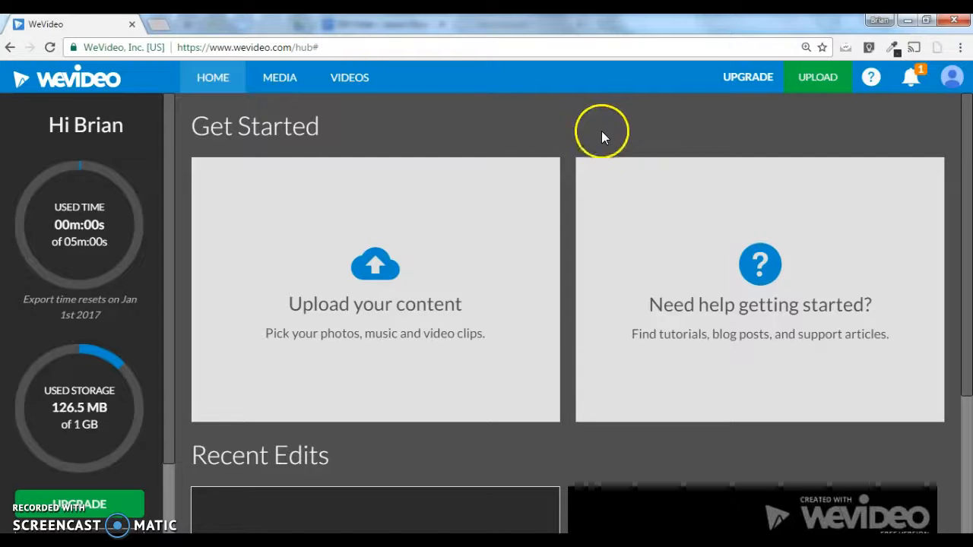
Open the content upload and browse the computer's WeVideo folder for video clips
left_click(382, 272)
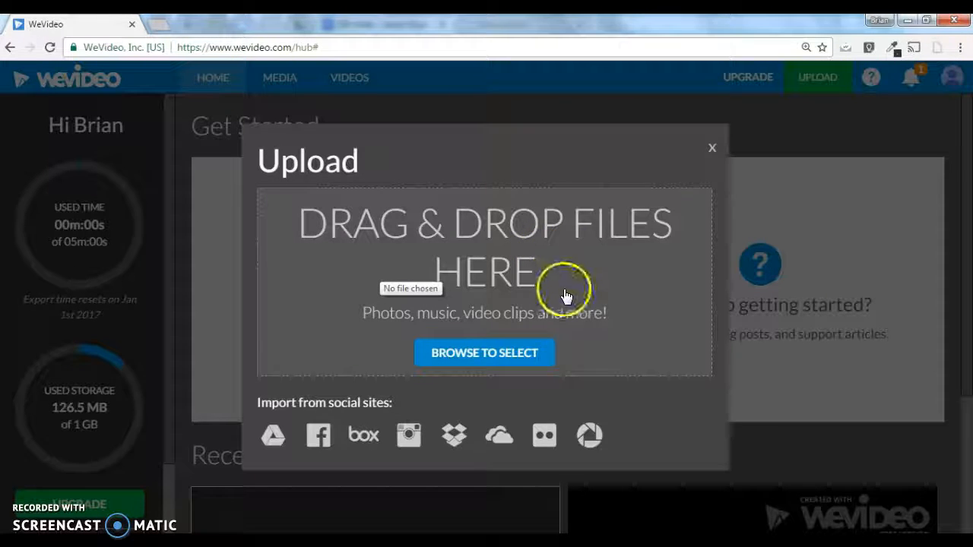
left_click(487, 349)
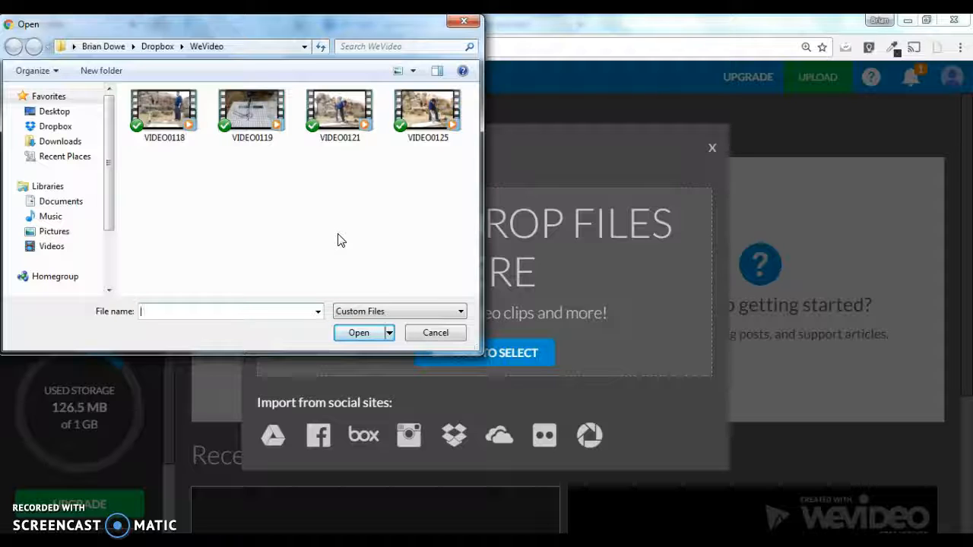
left_click(357, 262)
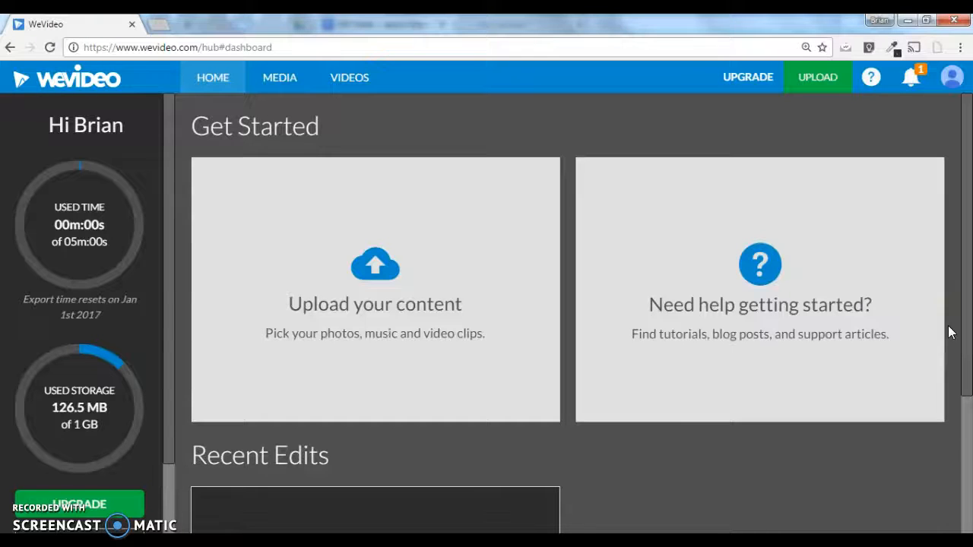
Start a new video edit and add a Text title at the start of the Video 2 track
scroll(950, 332, "down", 3)
left_click(644, 383)
left_click(363, 375)
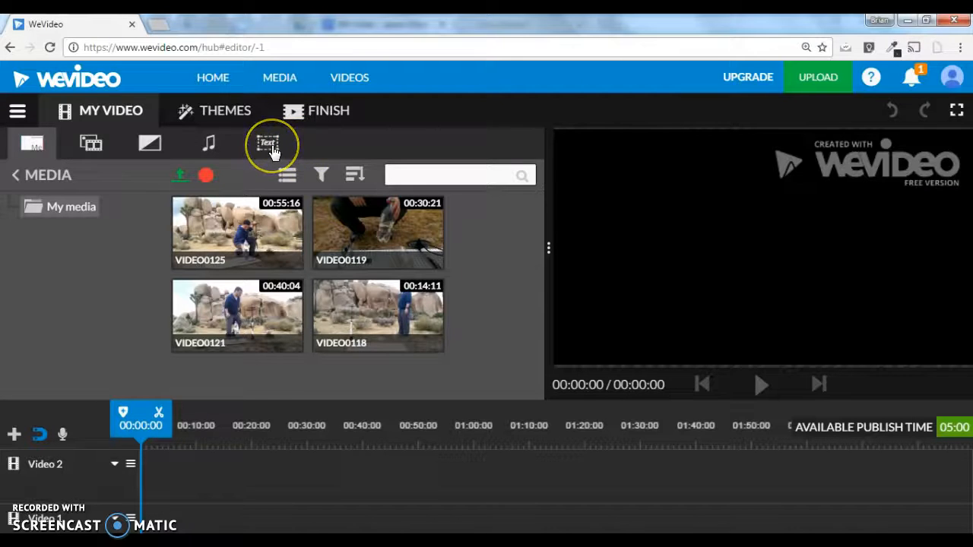
left_click(270, 147)
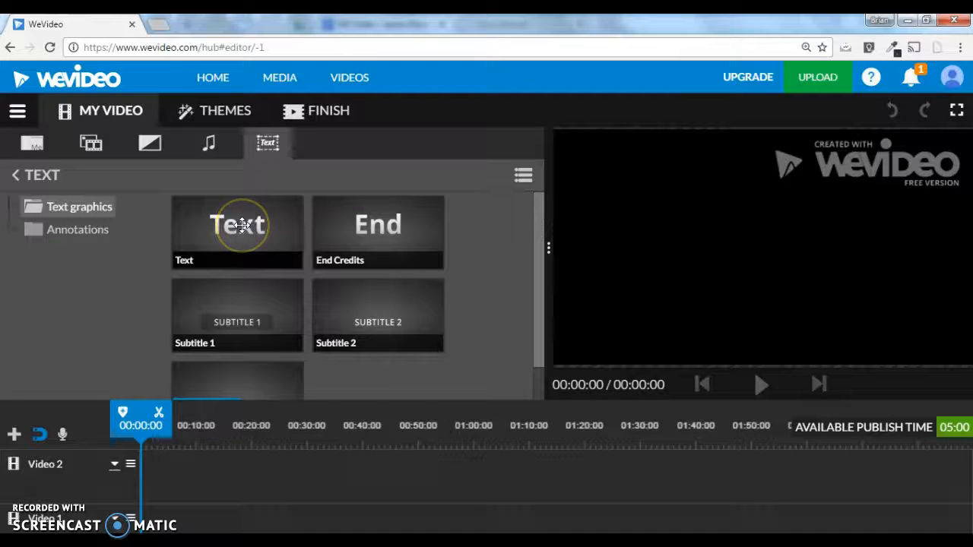
left_click_drag(241, 225, 168, 473)
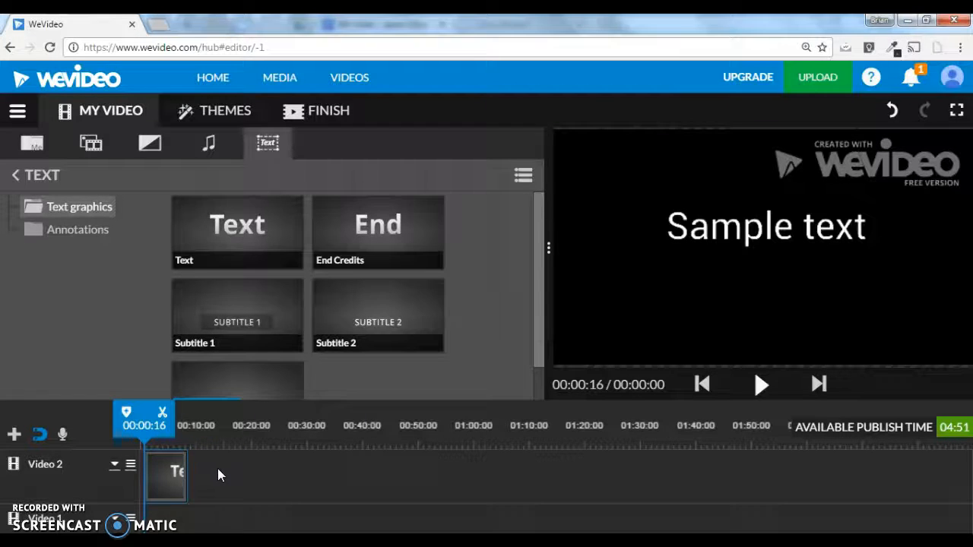
Place the Film Strips background on Video 1 beneath the Rocket Launch title, trim its end to 00:08:16 to match the title, and play the preview
left_click(375, 260)
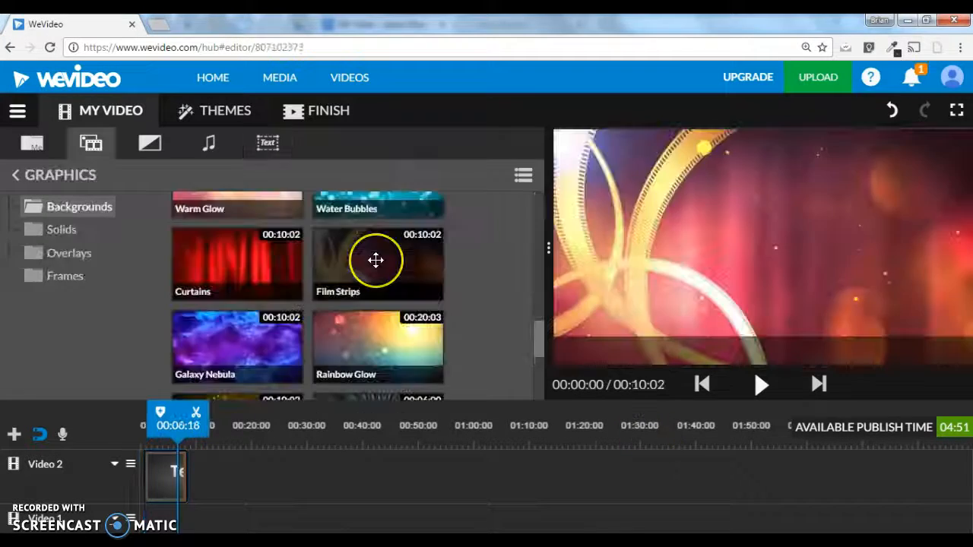
left_click_drag(376, 260, 172, 523)
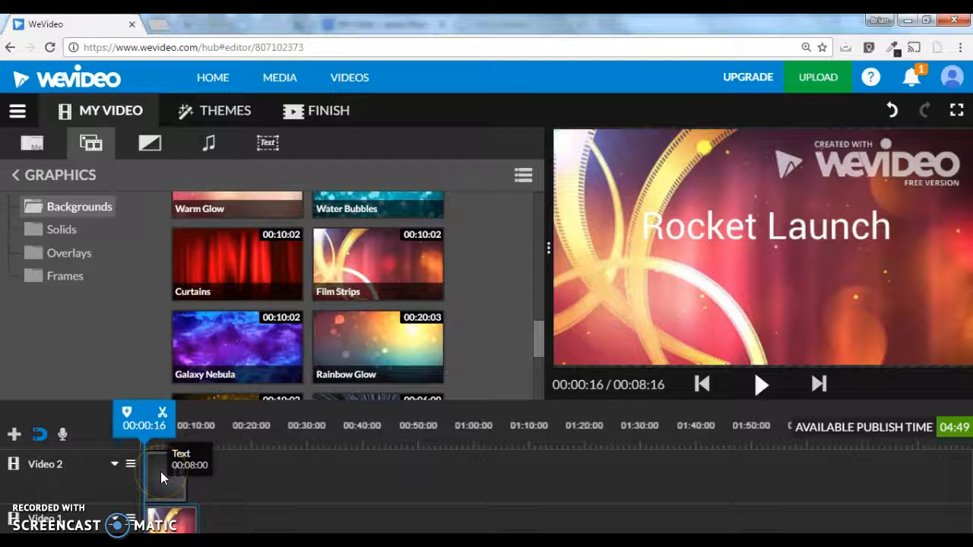
left_click(176, 524)
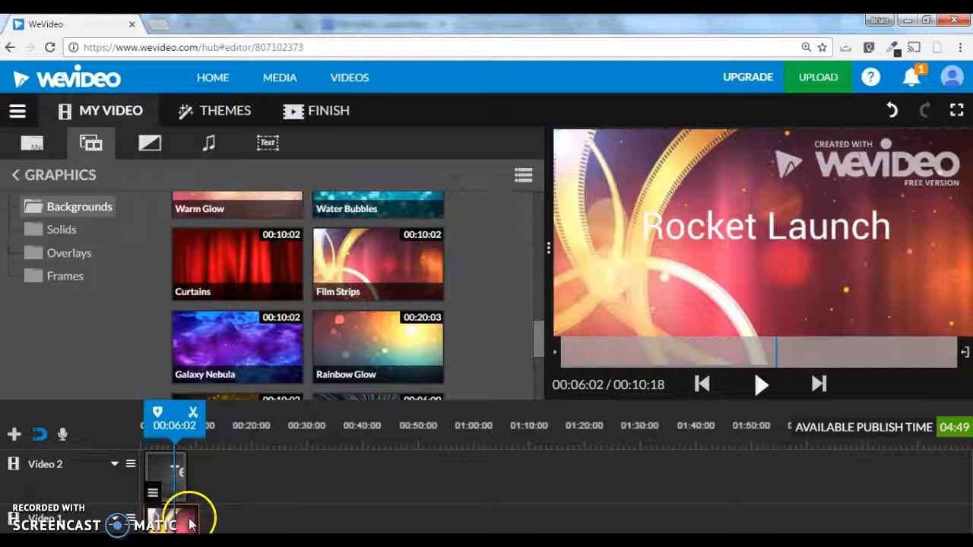
left_click(198, 517)
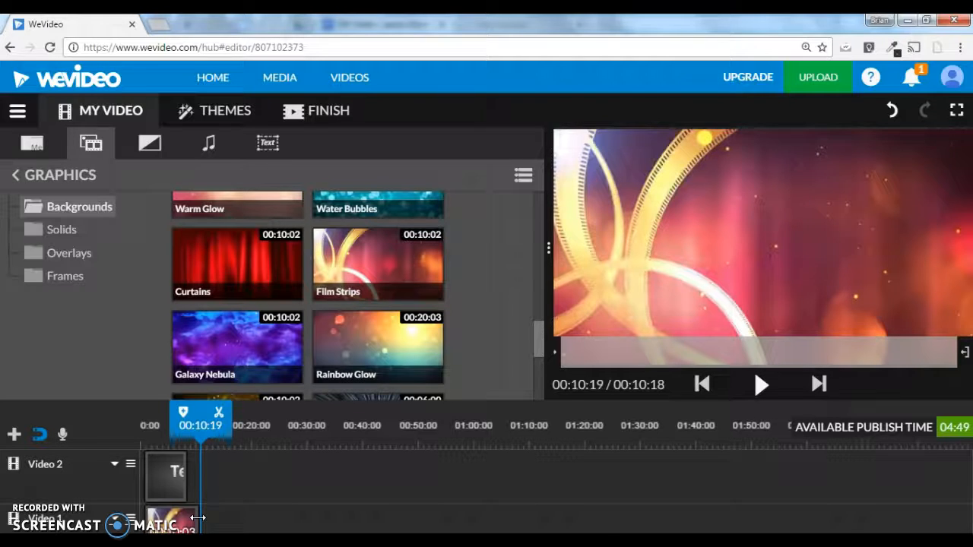
left_click_drag(198, 518, 190, 518)
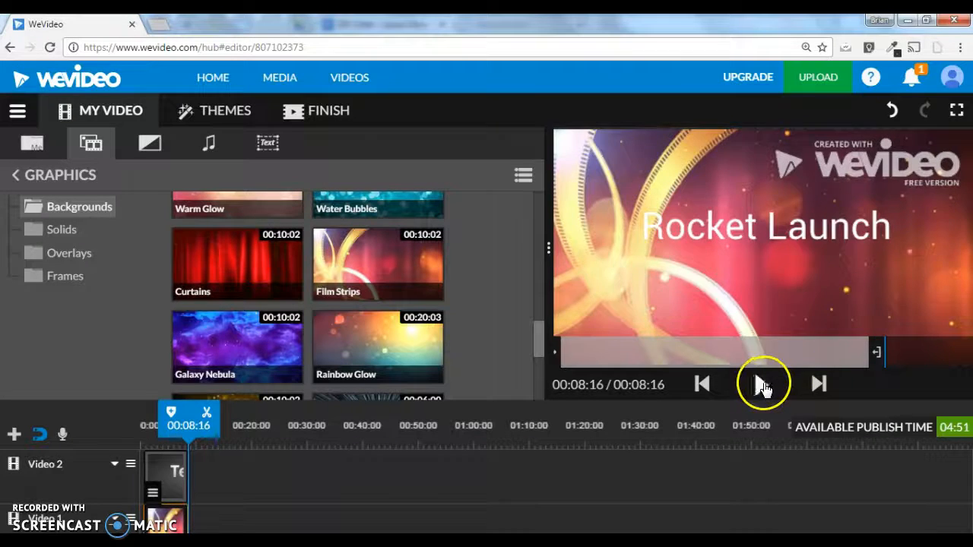
left_click(761, 385)
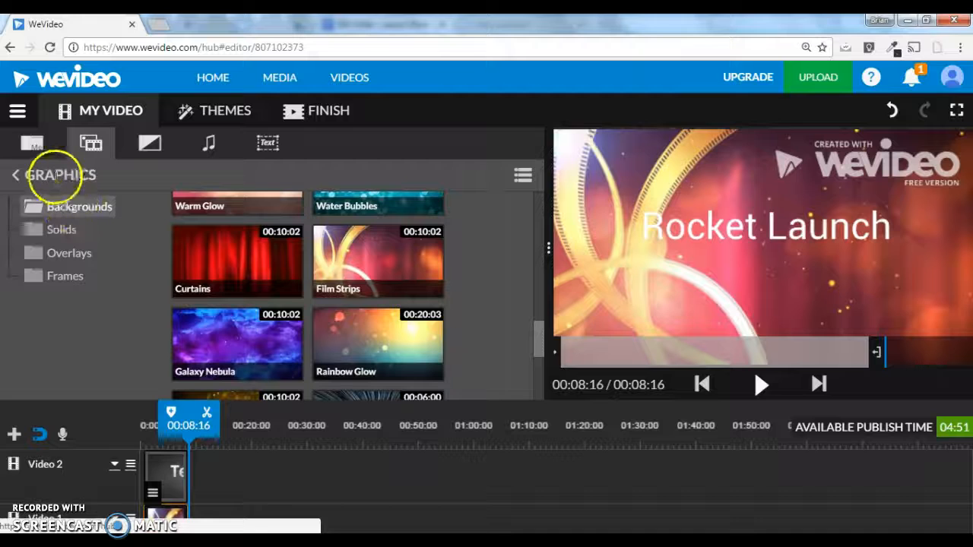
Add the VIDEO0118 clip directly after the title on the Video 2 track and play back the cut from title to clip
left_click(32, 145)
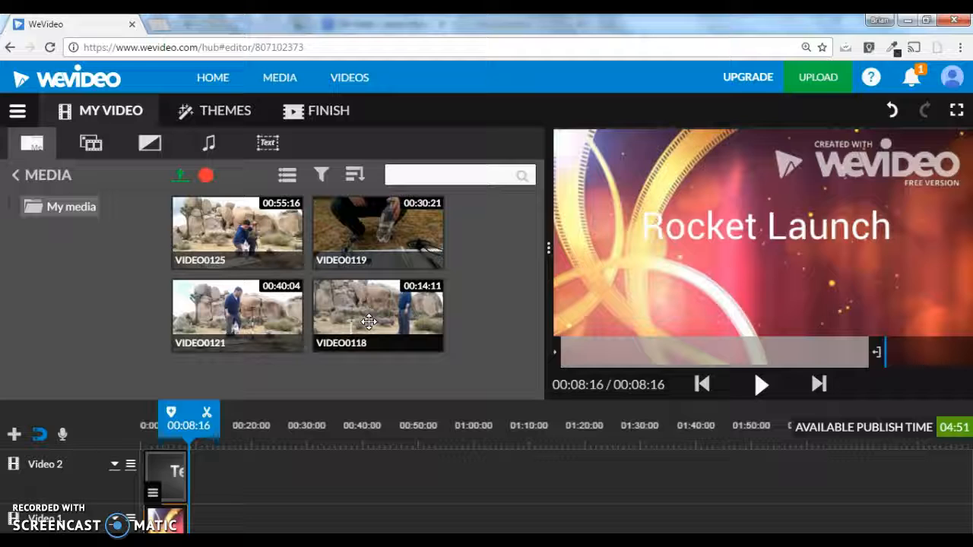
left_click_drag(369, 322, 219, 465)
left_click(618, 470)
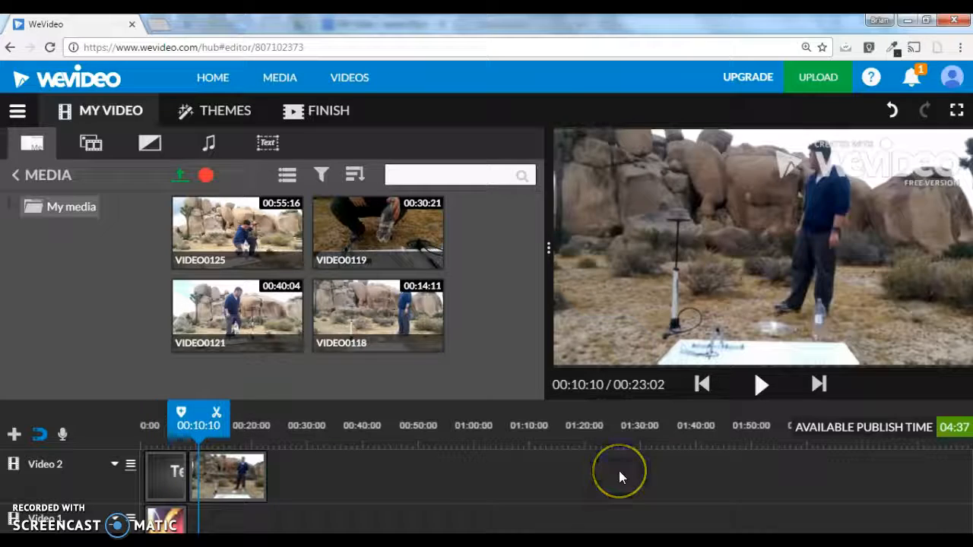
left_click_drag(209, 416, 155, 413)
left_click_drag(155, 412, 157, 412)
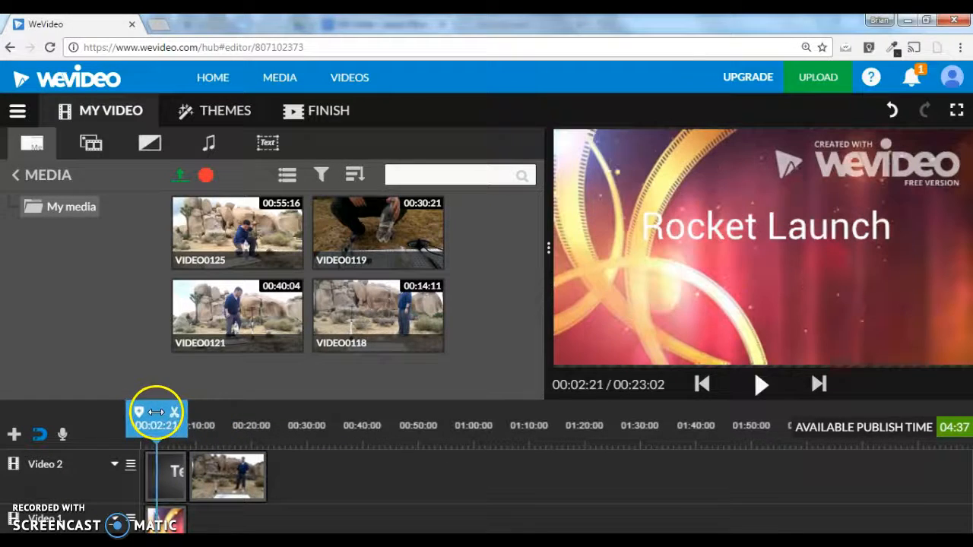
left_click(758, 397)
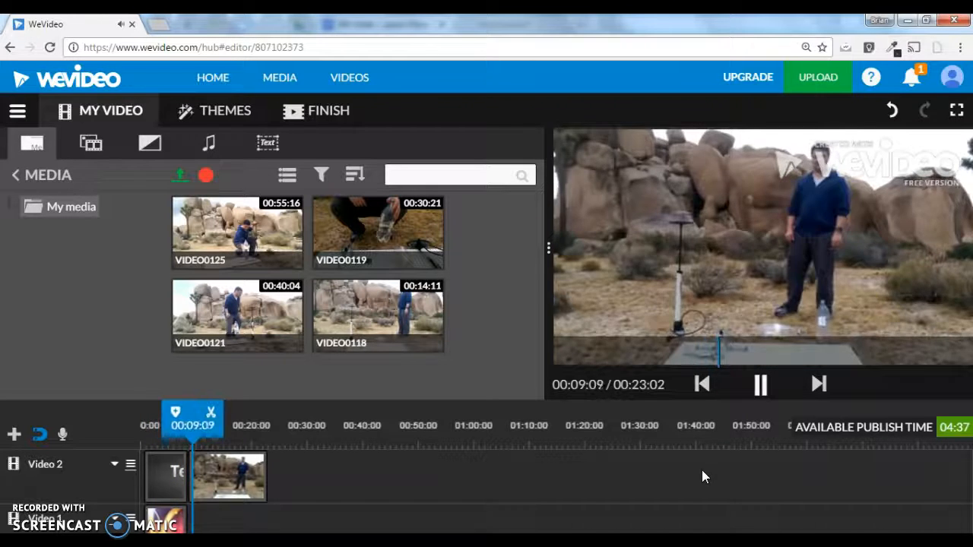
left_click(790, 493)
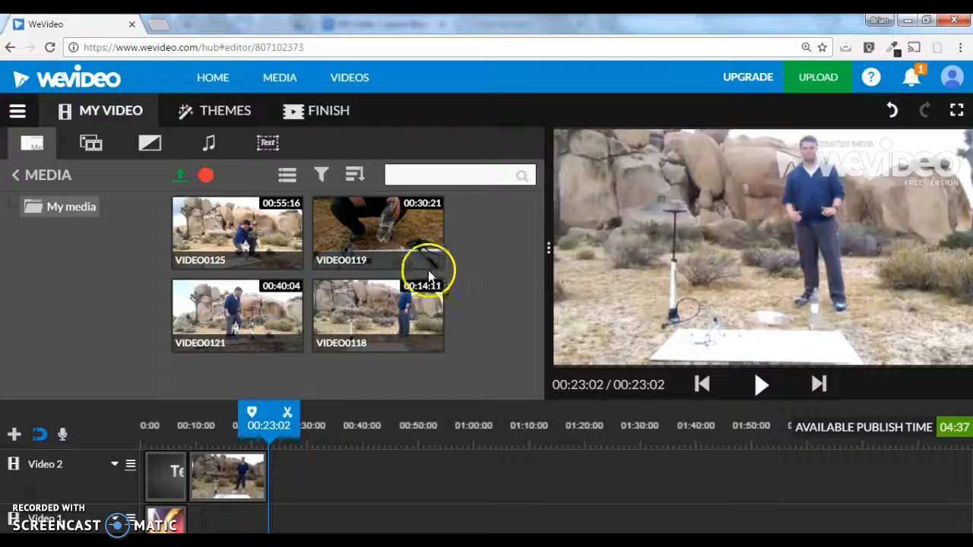
Add the VIDEO0119 clip after VIDEO0118 on Video 2, play back the cut between them, and return the playhead to the beginning
left_click_drag(369, 233, 258, 420)
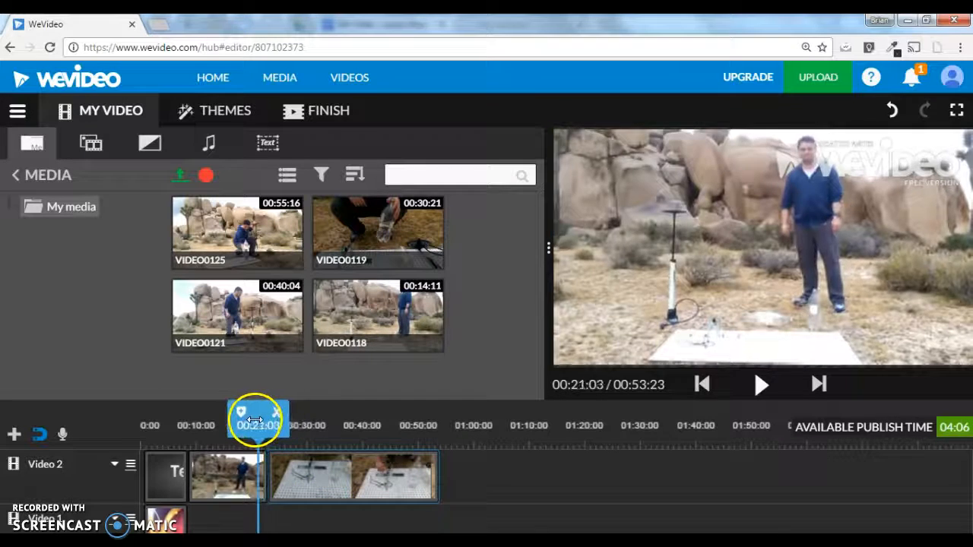
left_click(759, 385)
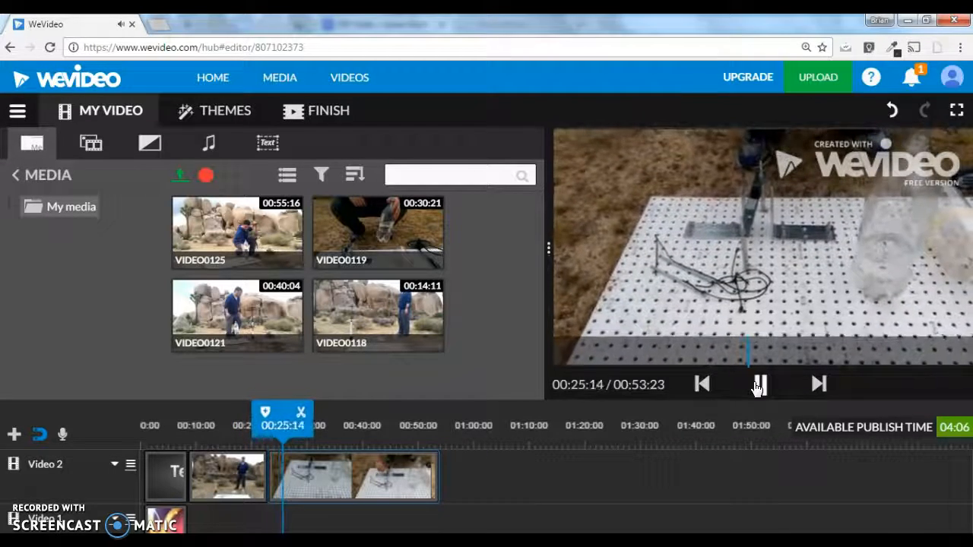
left_click(761, 386)
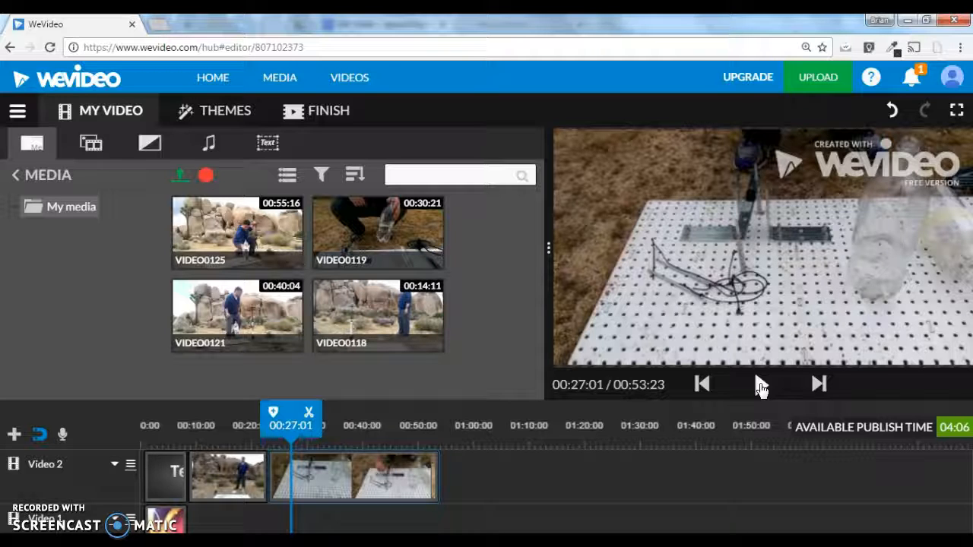
left_click_drag(283, 412, 128, 423)
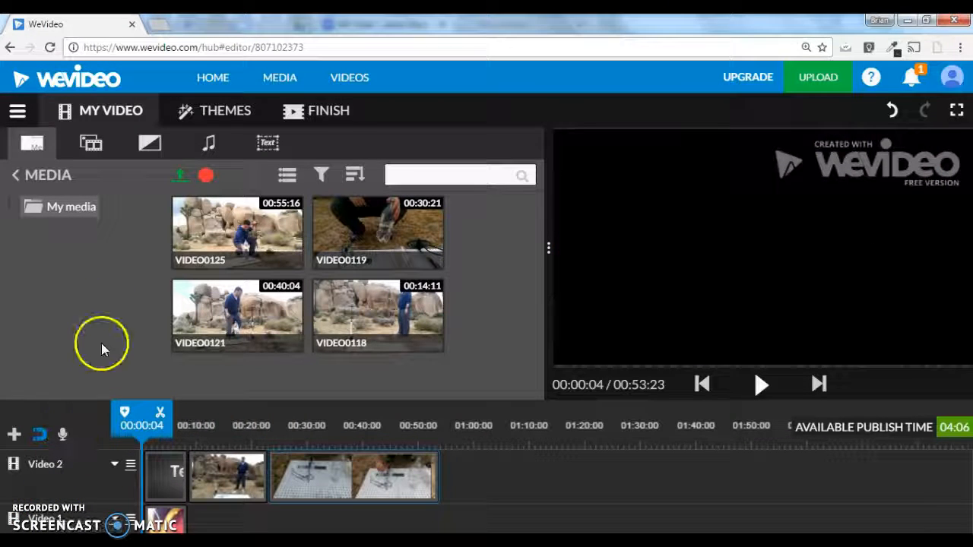
Preview the Cross blur effect among the standard transitions
left_click(151, 147)
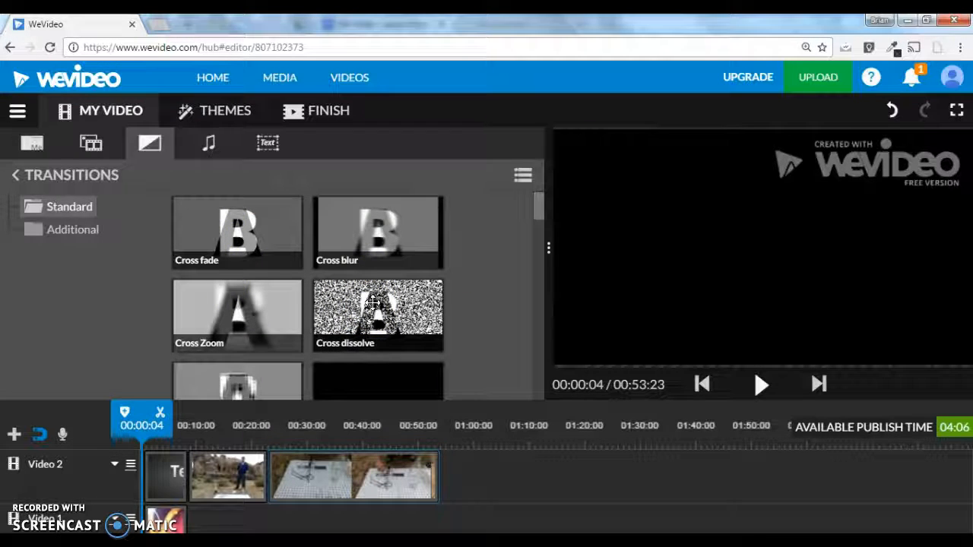
left_click(358, 226)
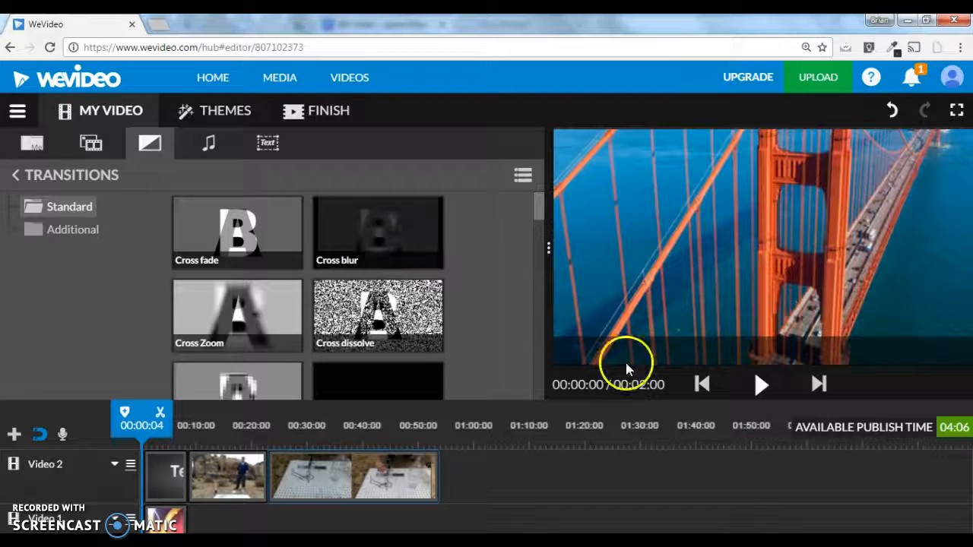
left_click(762, 388)
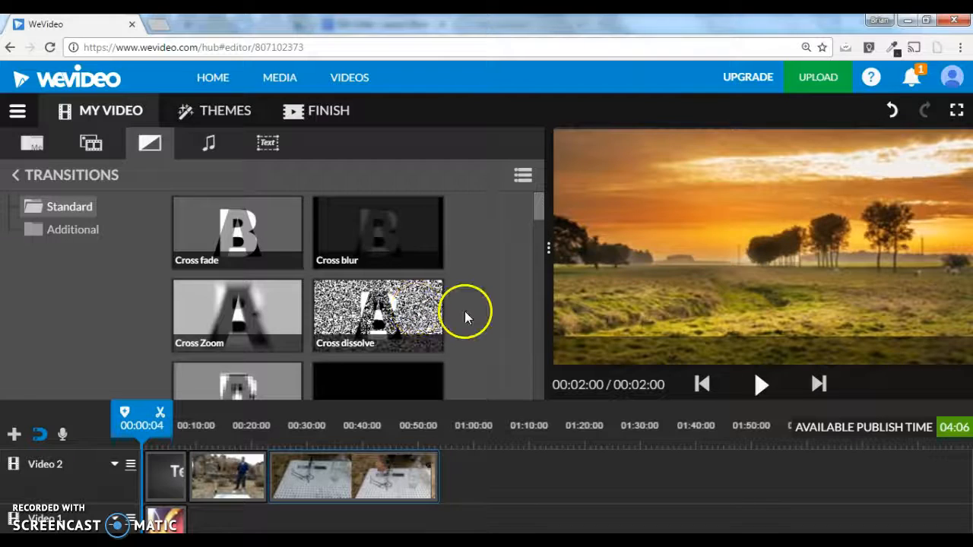
Insert the Rainbow transition between the title and the VIDEO0118 clip on Video 2, and play it back from just before the transition
scroll(465, 311, "down", 8)
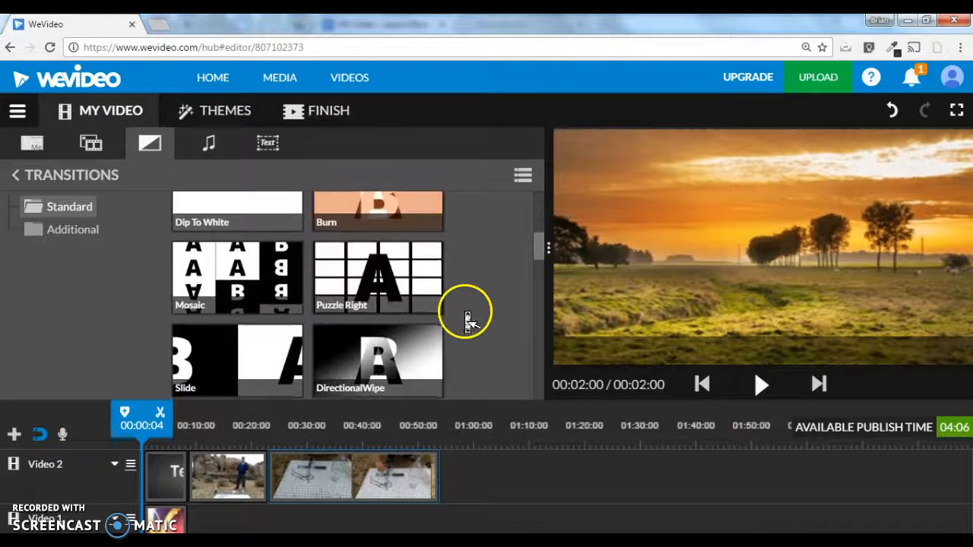
scroll(465, 311, "down", 6)
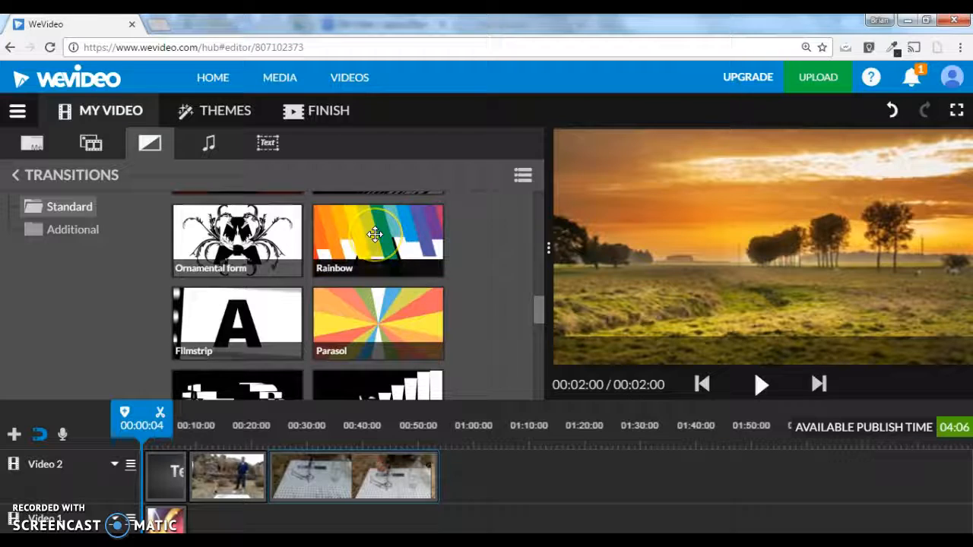
left_click(375, 234)
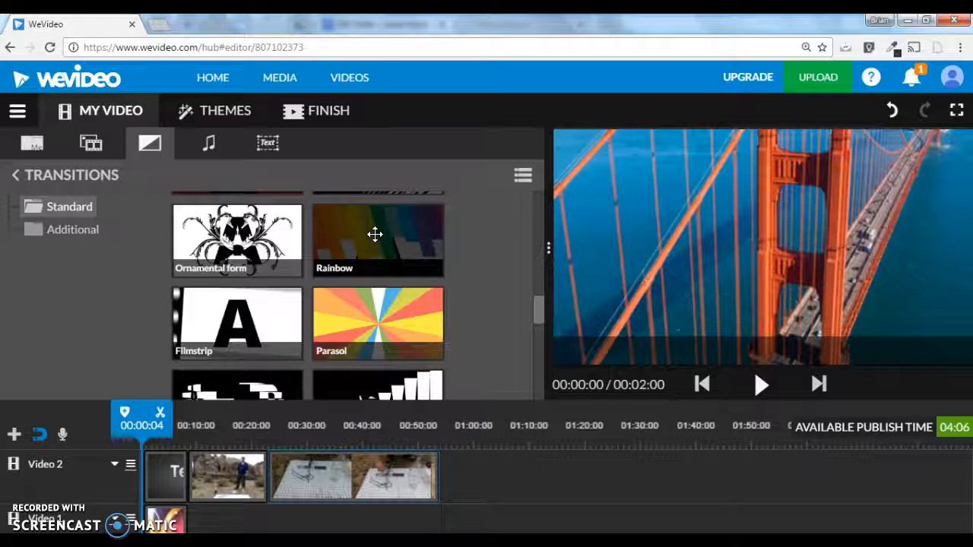
mouse_move(375, 234)
left_mouse_down()
mouse_move(256, 387)
mouse_move(206, 414)
mouse_move(208, 461)
left_mouse_up()
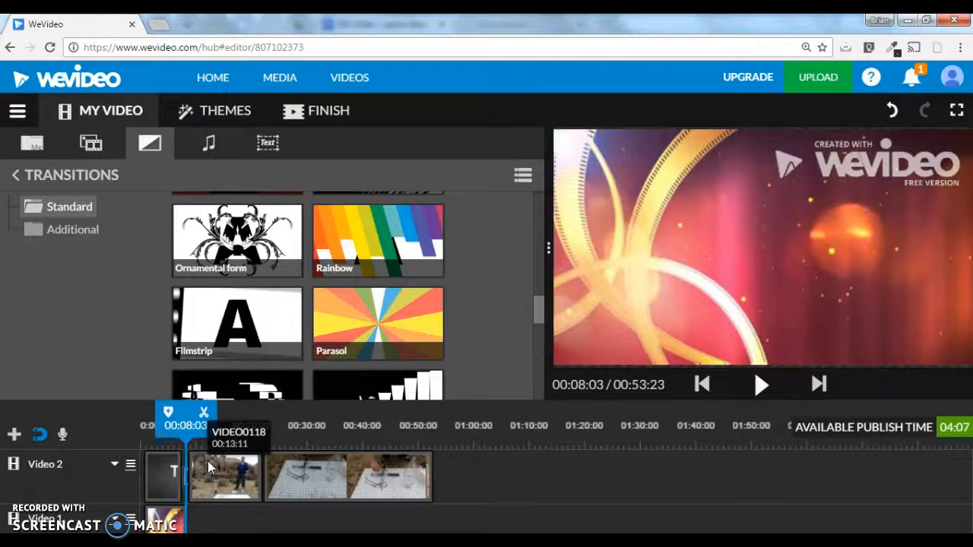
left_click(202, 471)
left_click_drag(186, 415, 174, 413)
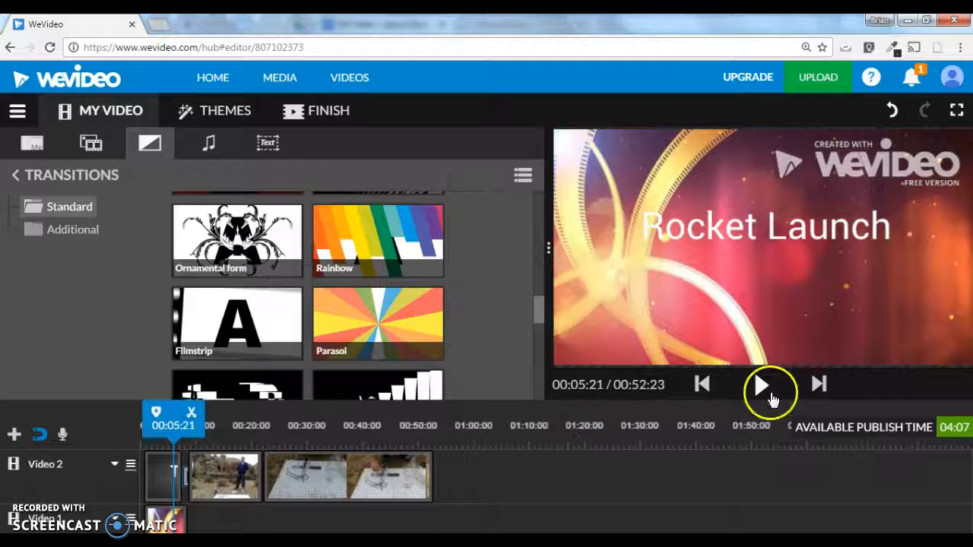
left_click(761, 389)
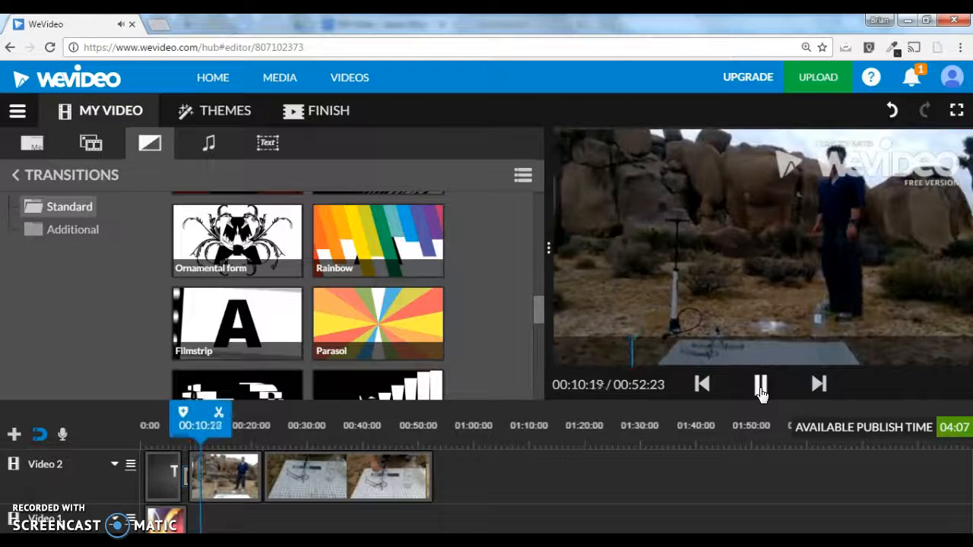
Insert the Page curl transition between VIDEO0118 and VIDEO0119 on Video 2, and play it back from just before the transition
left_click(761, 388)
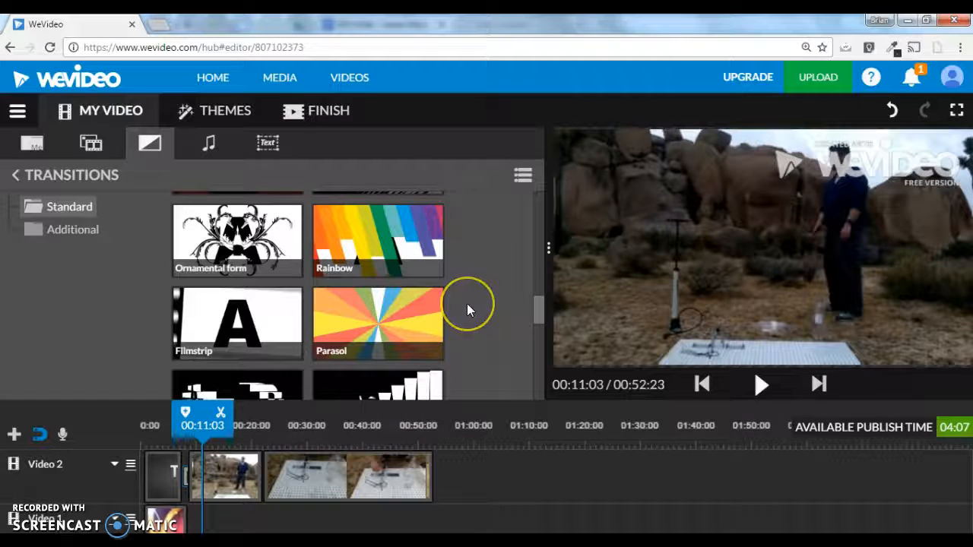
scroll(467, 306, "down", 3)
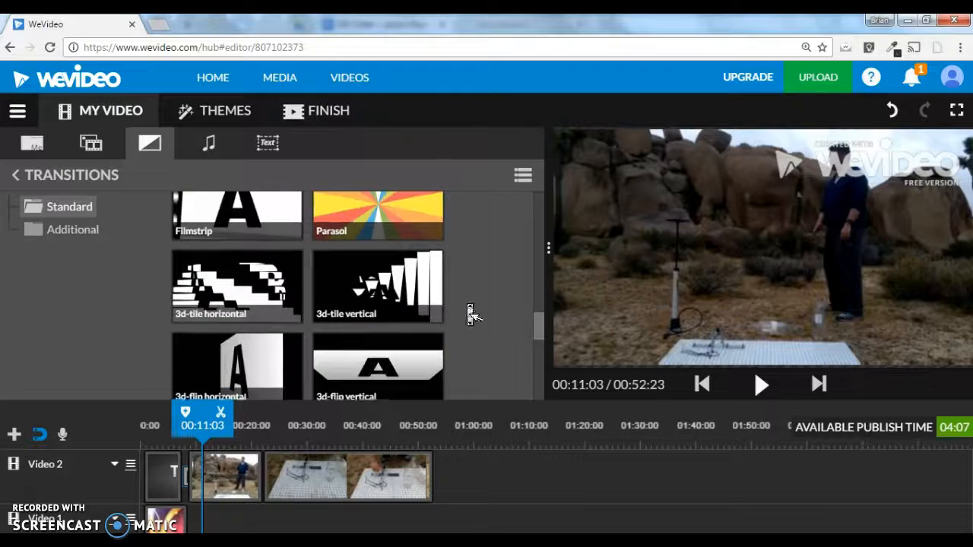
scroll(468, 307, "down", 5)
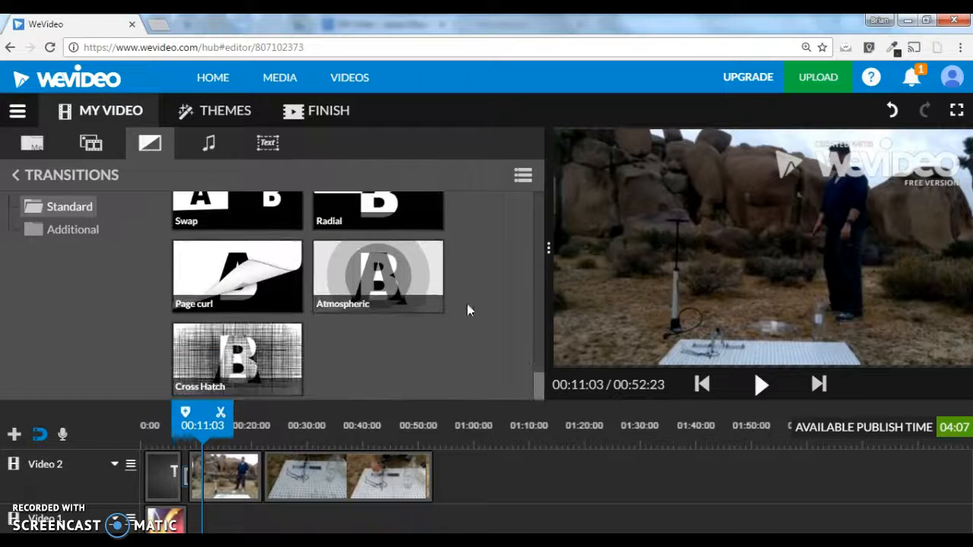
left_click(251, 277)
mouse_move(251, 277)
left_mouse_down()
mouse_move(267, 393)
mouse_move(285, 413)
mouse_move(282, 466)
left_mouse_up()
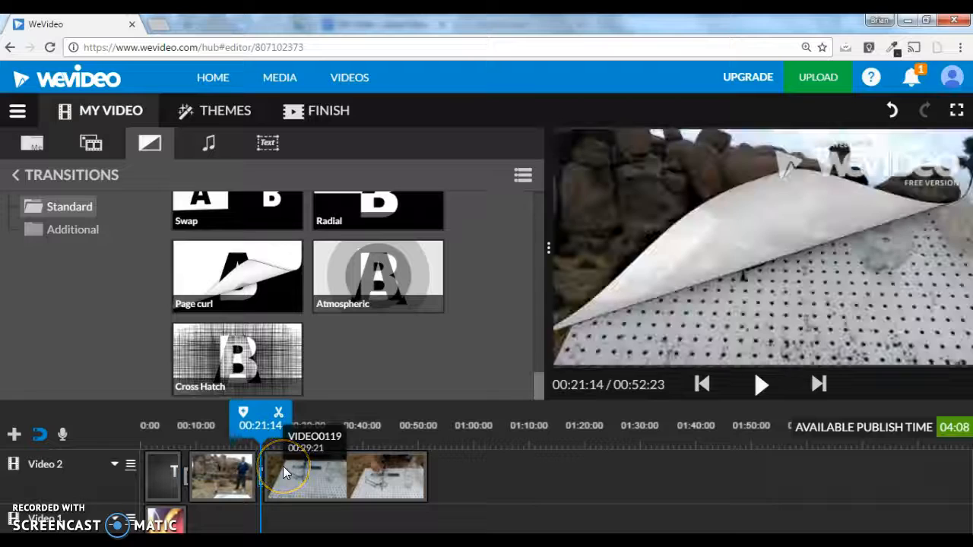
left_click_drag(260, 417, 248, 417)
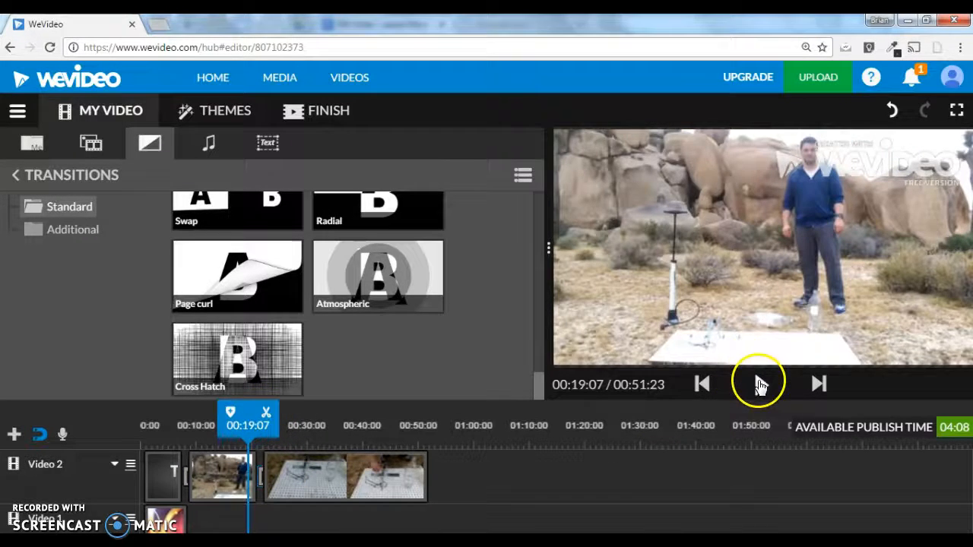
left_click(758, 384)
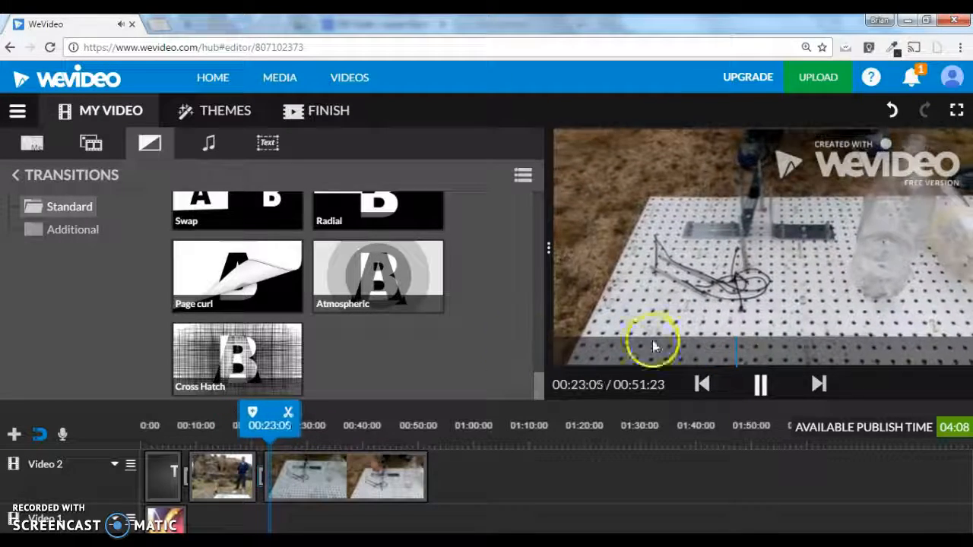
left_click(755, 384)
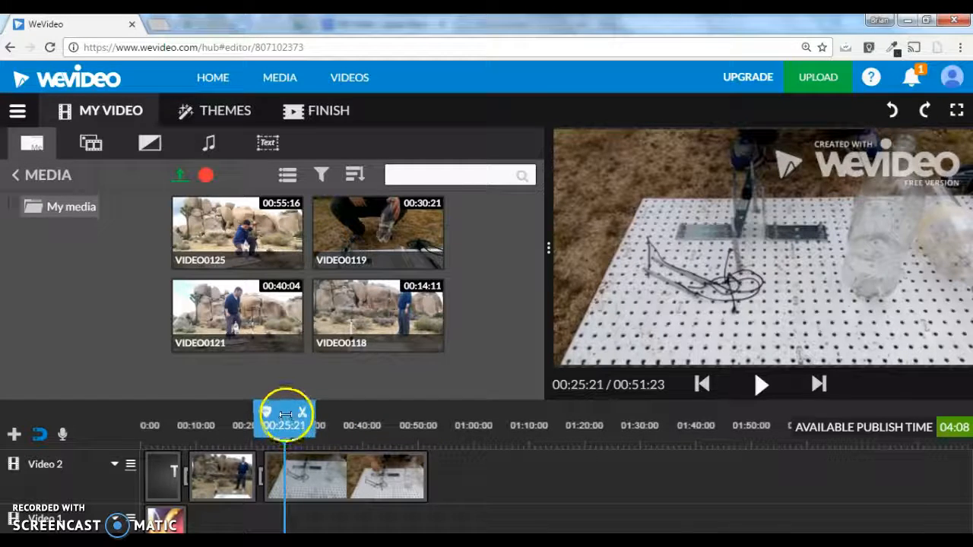
Split the VIDEO0119 clip on Video 2 at 00:44:00
left_click_drag(285, 411, 387, 414)
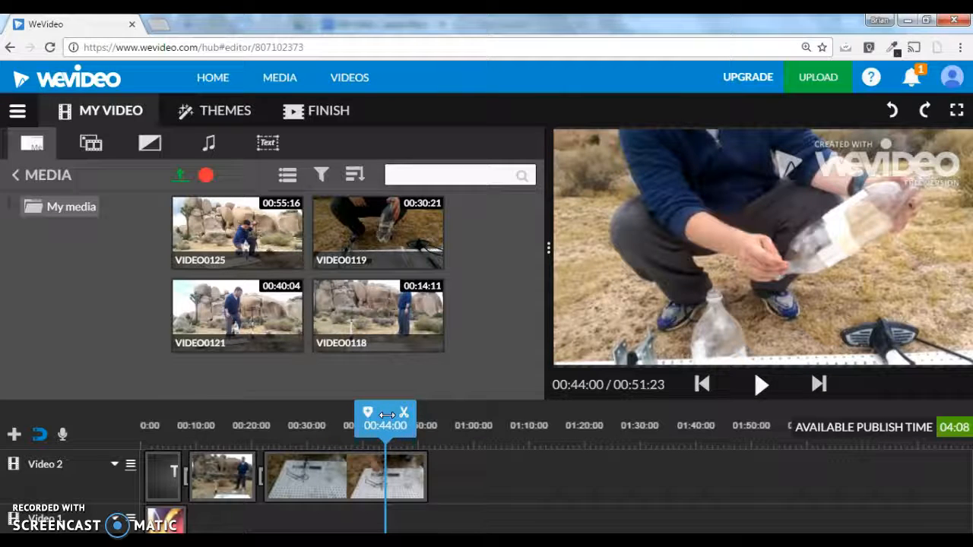
left_click(403, 413)
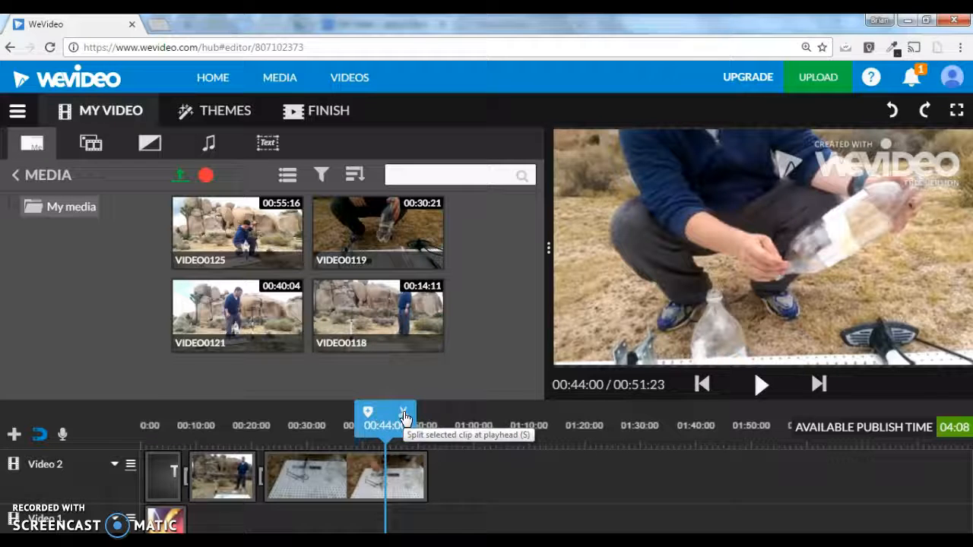
left_click(404, 415)
left_click_drag(388, 409, 313, 414)
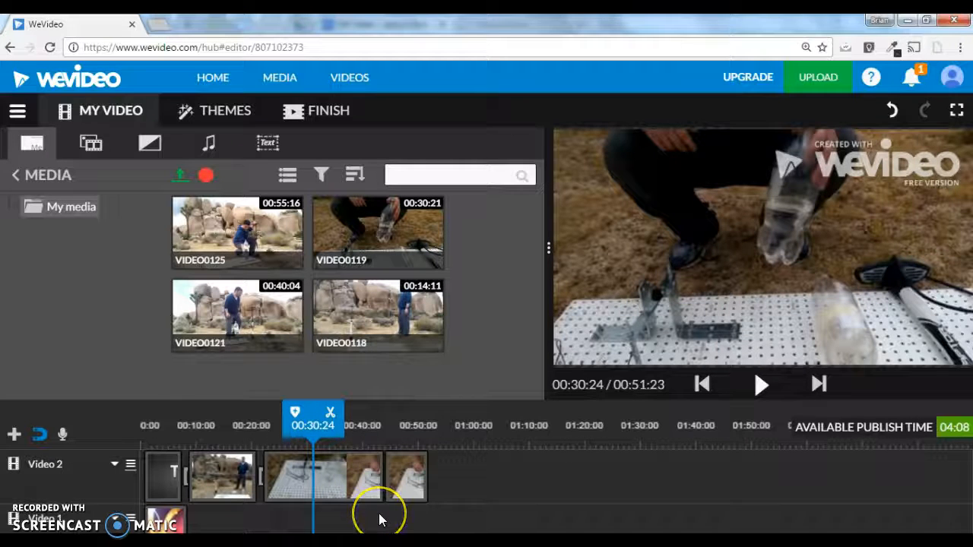
Delete the part of VIDEO0119 after the cut, and undo the deletion and the split
left_click(410, 475)
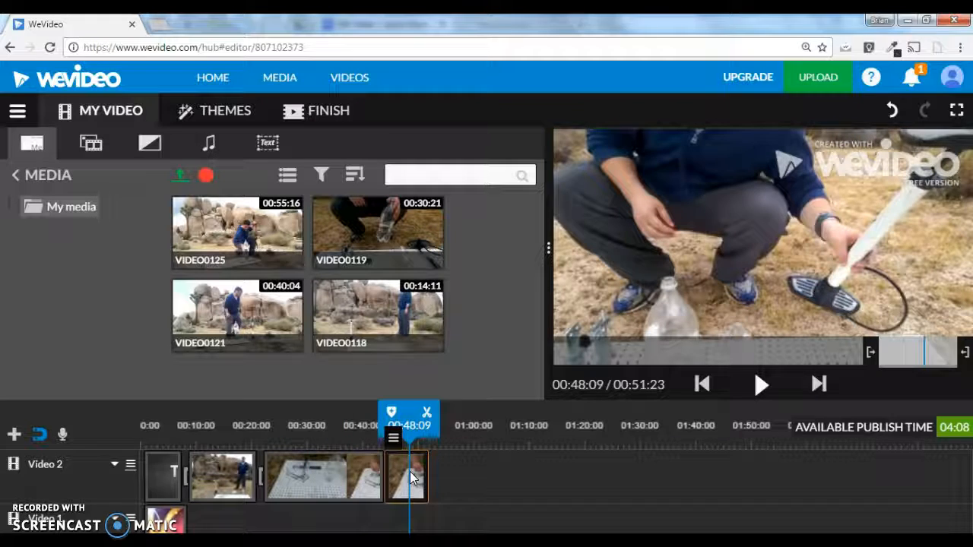
key("Delete")
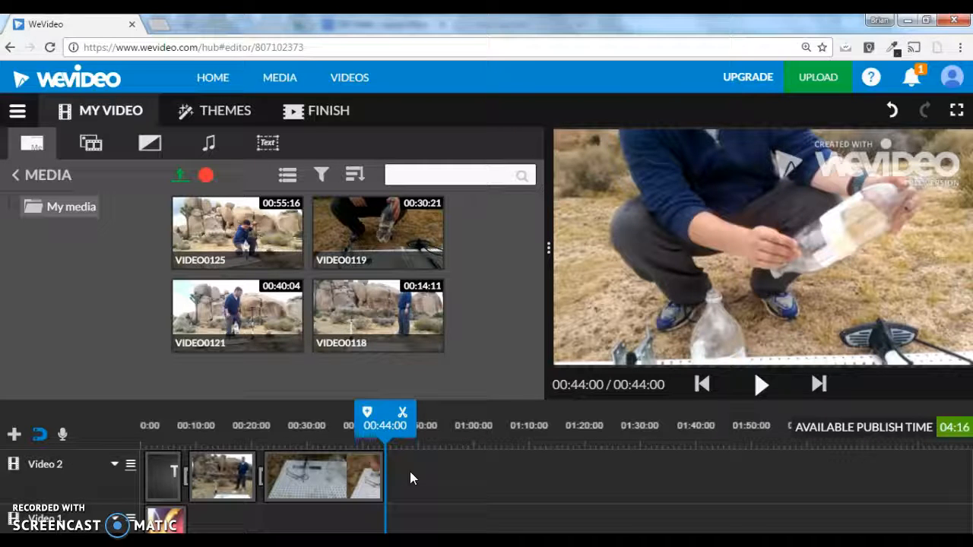
key("ctrl+z")
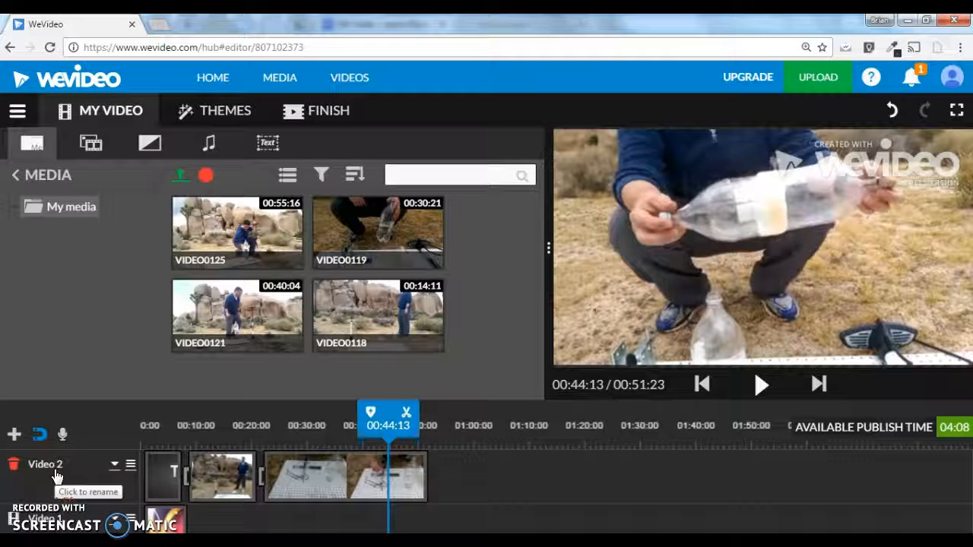
Add a new audio track titled Audio 1 to the timeline
left_click(14, 436)
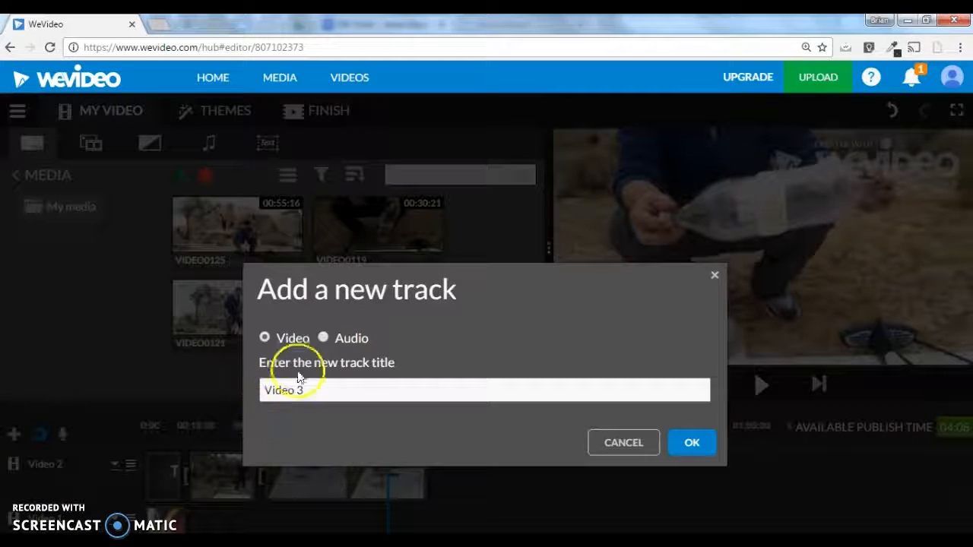
left_click(324, 339)
left_click(327, 389)
key("BackSpace")
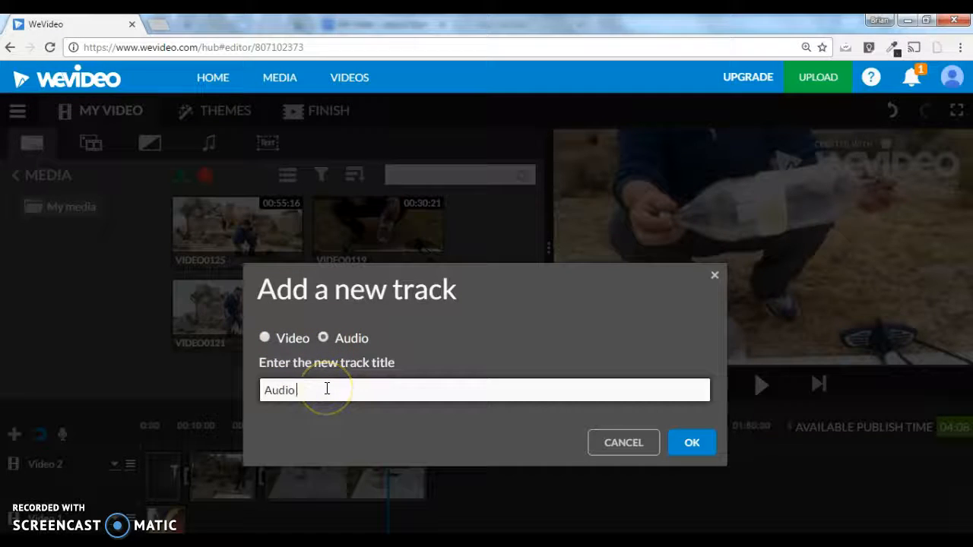
left_click(691, 442)
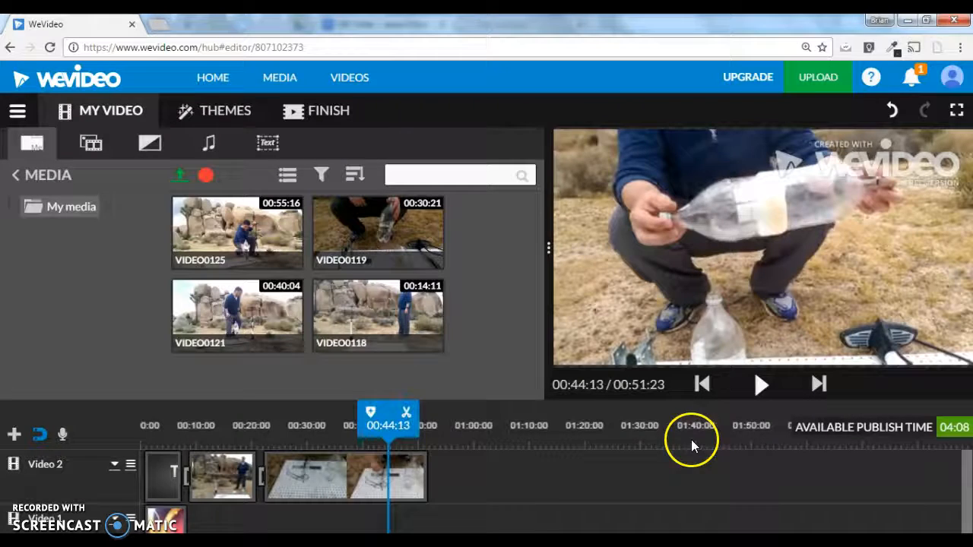
scroll(484, 516, "down", 2)
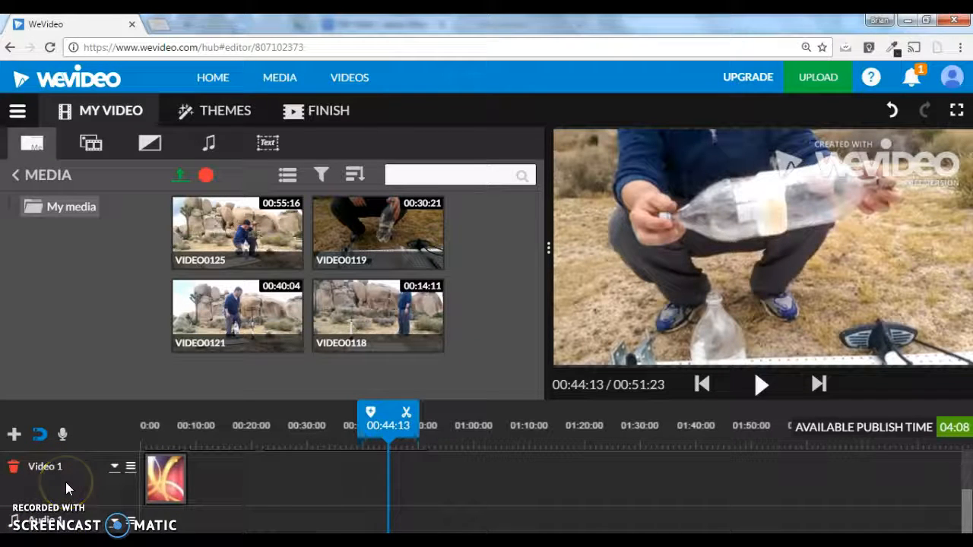
Browse the free music library and listen to the opening seconds of Inspiration - Mega Music
left_click(211, 146)
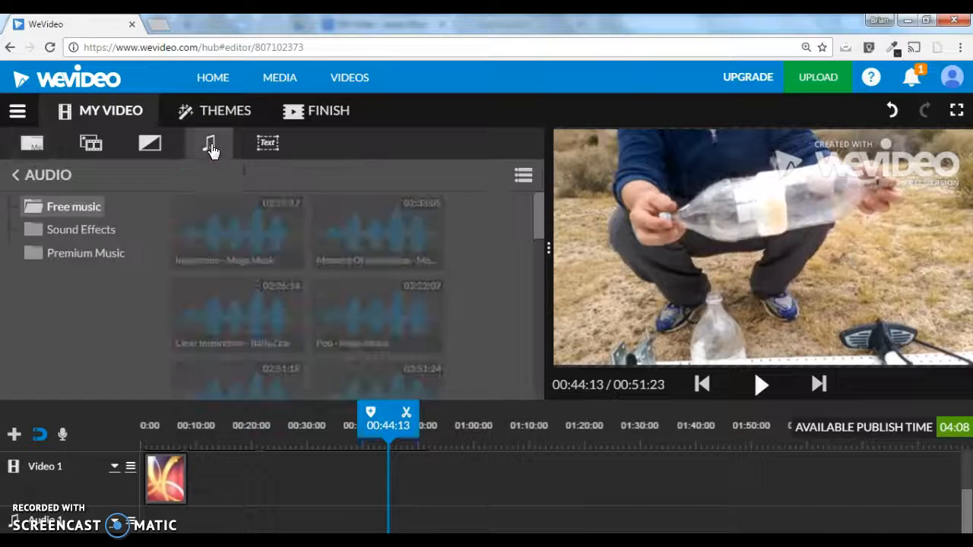
left_click(247, 251)
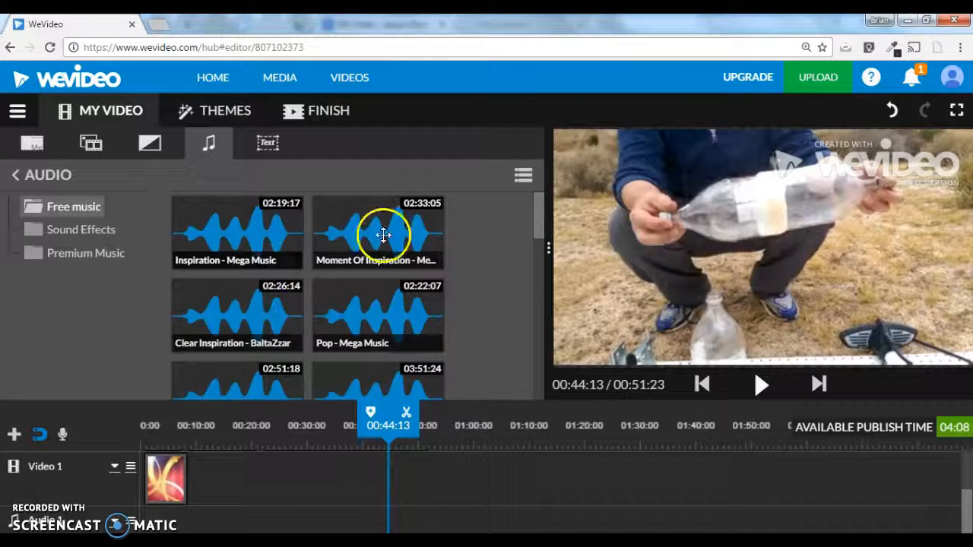
scroll(460, 300, "down", 10)
scroll(460, 300, "down", 5)
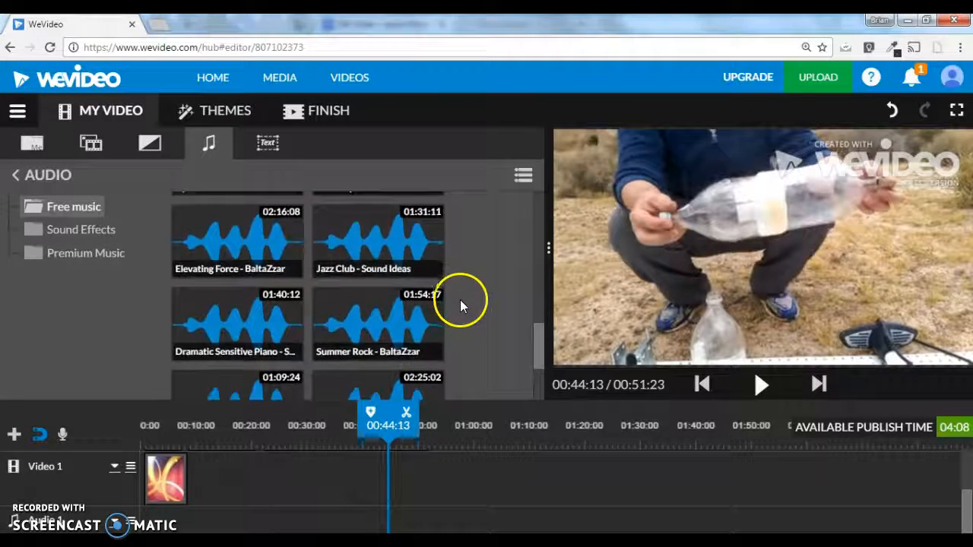
scroll(460, 300, "up", 6)
scroll(460, 300, "up", 8)
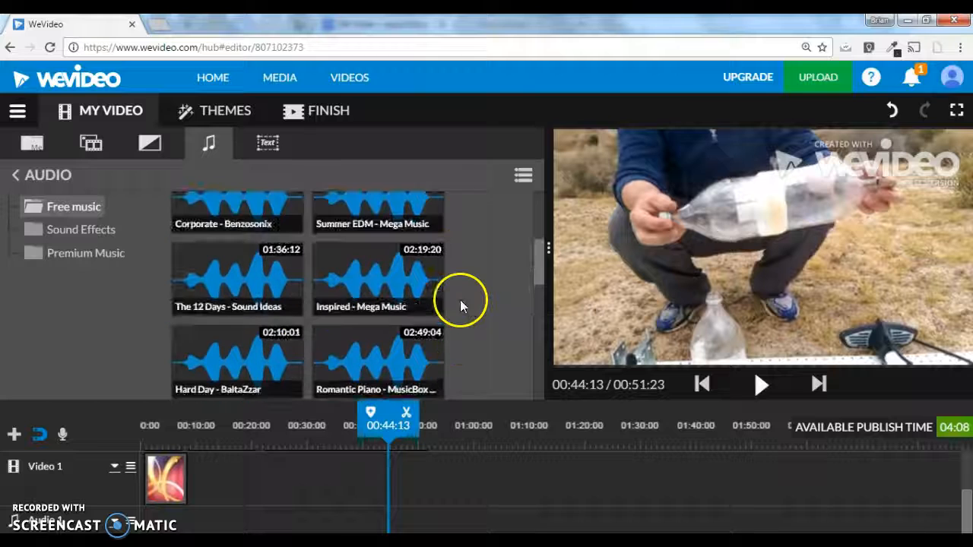
scroll(460, 302, "up", 1)
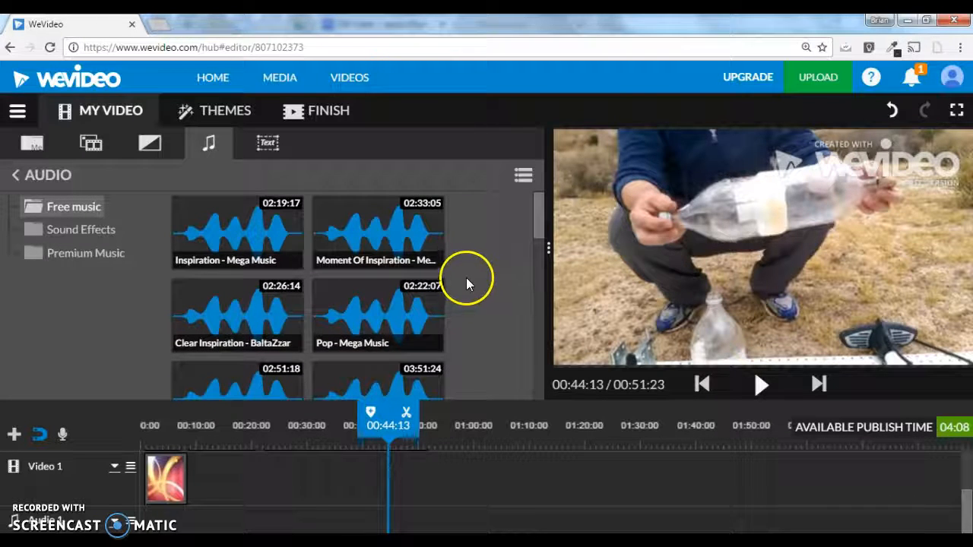
left_click(246, 225)
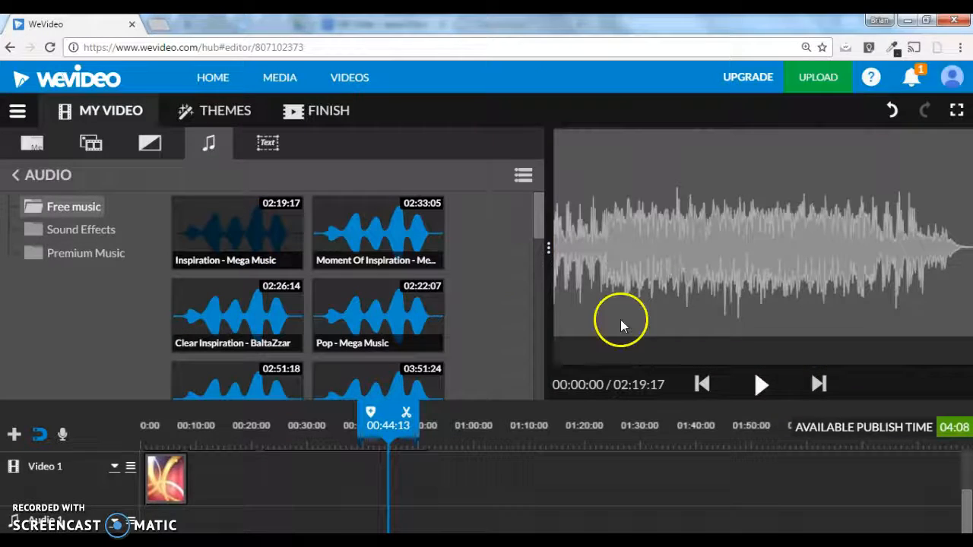
left_click(760, 385)
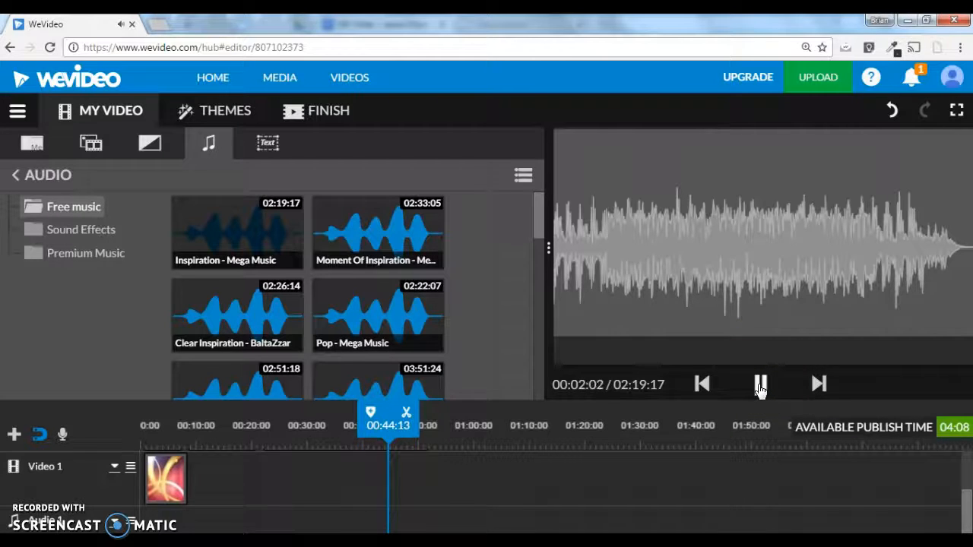
left_click(760, 386)
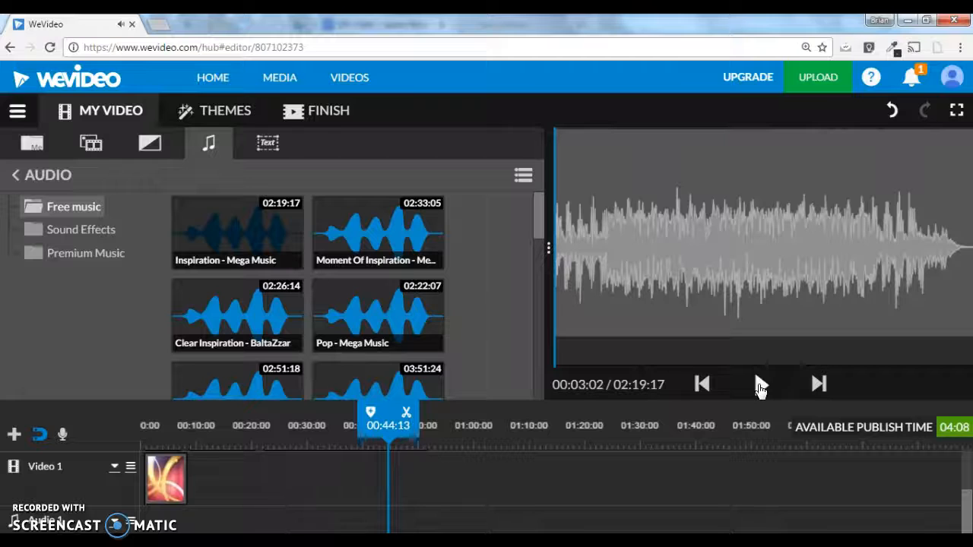
Place the free music track Corporate - Benzosonix at the beginning of the Audio 1 track and view its full extent
scroll(466, 276, "down", 3)
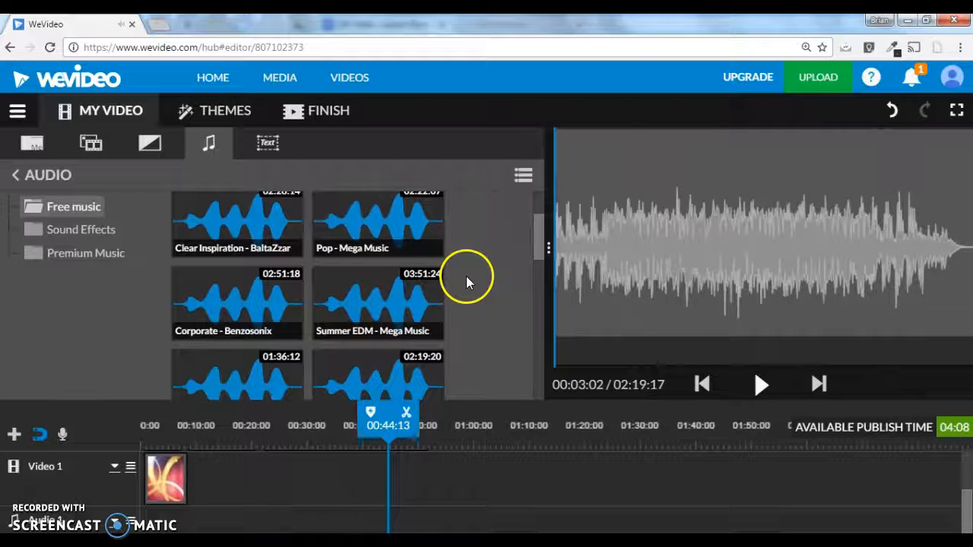
left_click(207, 303)
left_click_drag(207, 303, 149, 523)
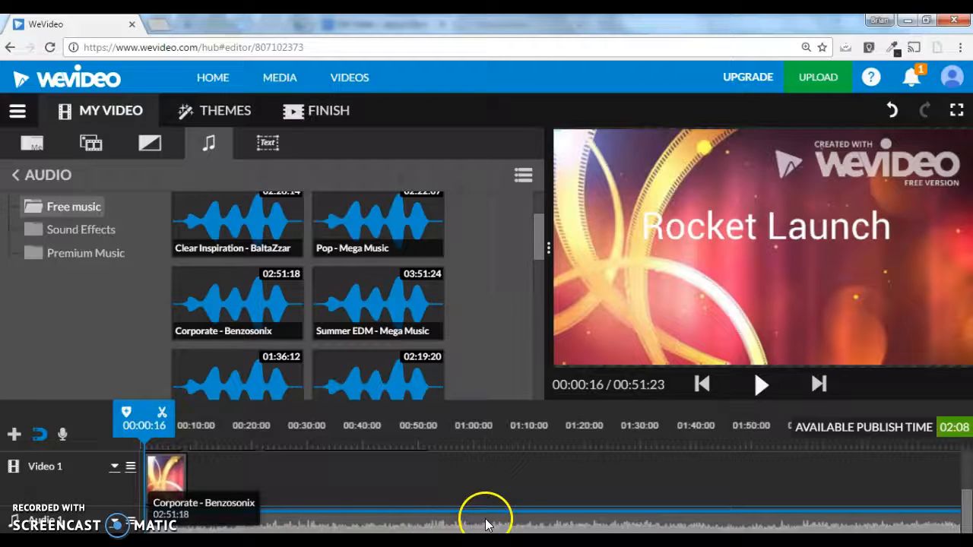
scroll(506, 525, "down", 5)
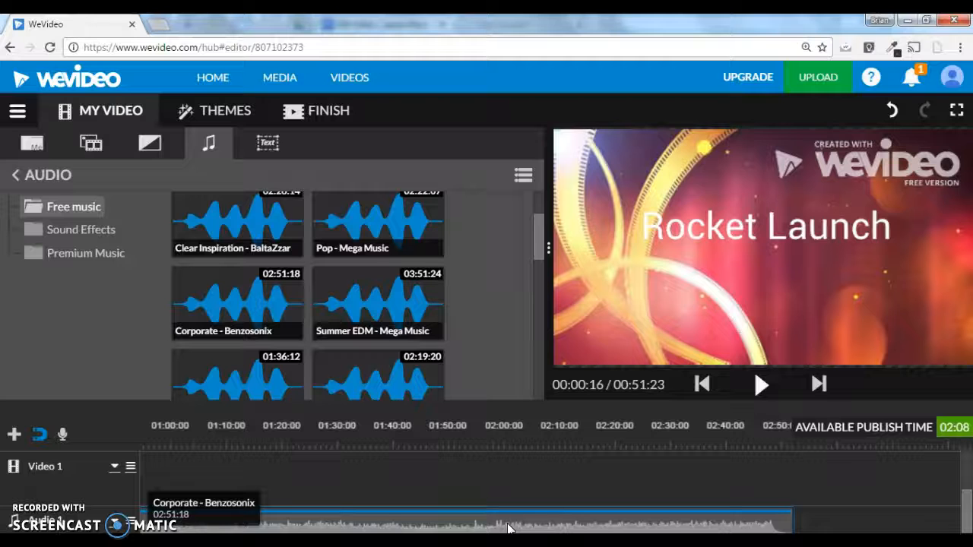
scroll(507, 528, "up", 5)
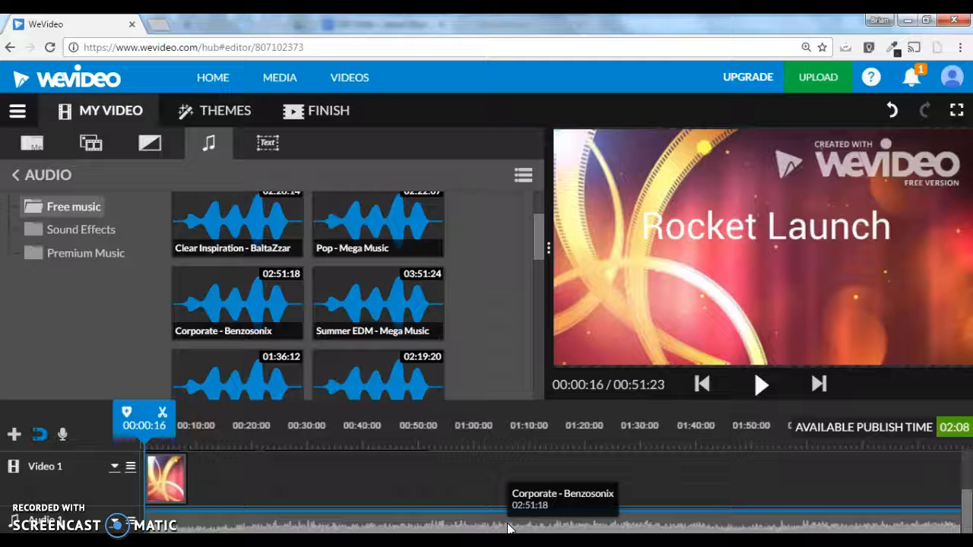
Split the Corporate - Benzosonix music at 00:08:09, where the title background ends, and delete the part after the cut
left_click_drag(508, 528, 159, 478)
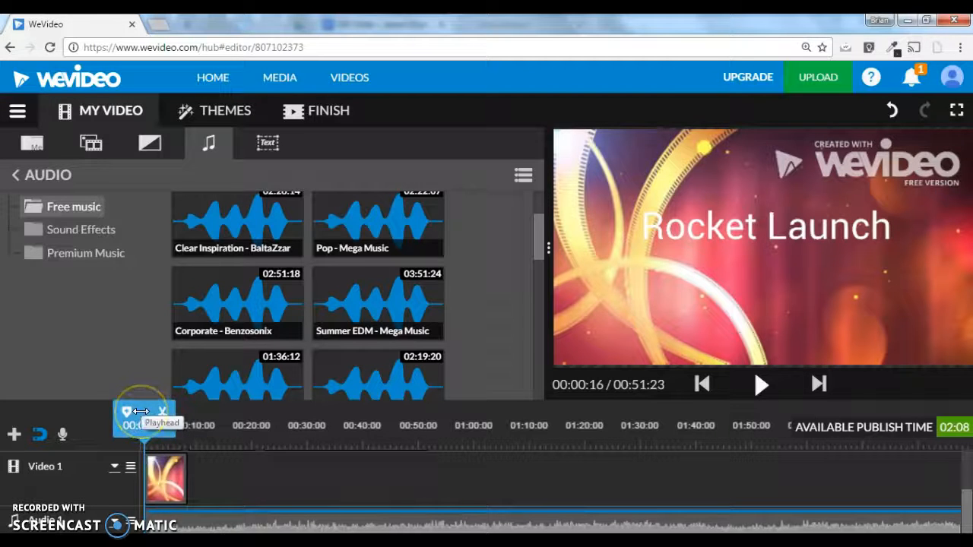
left_click(188, 525)
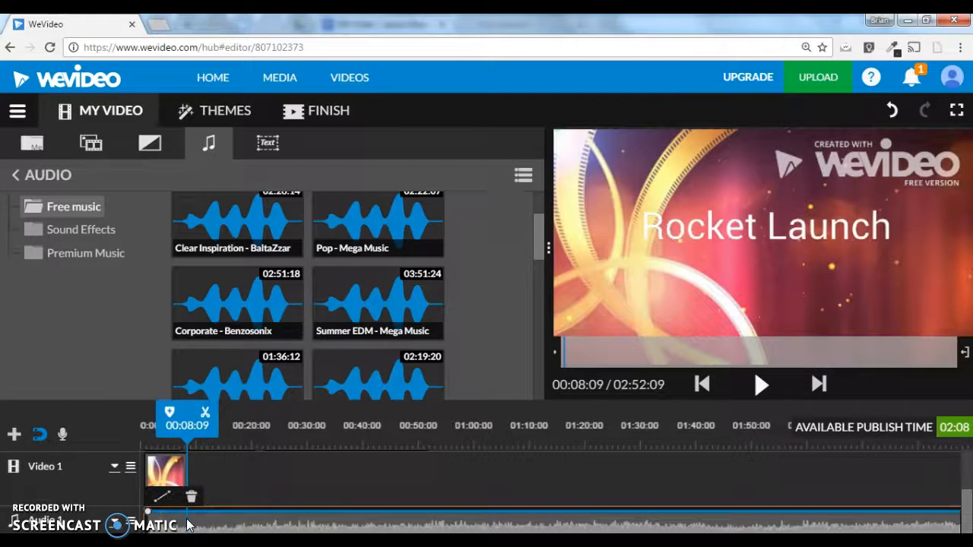
left_click(206, 416)
left_click(220, 524)
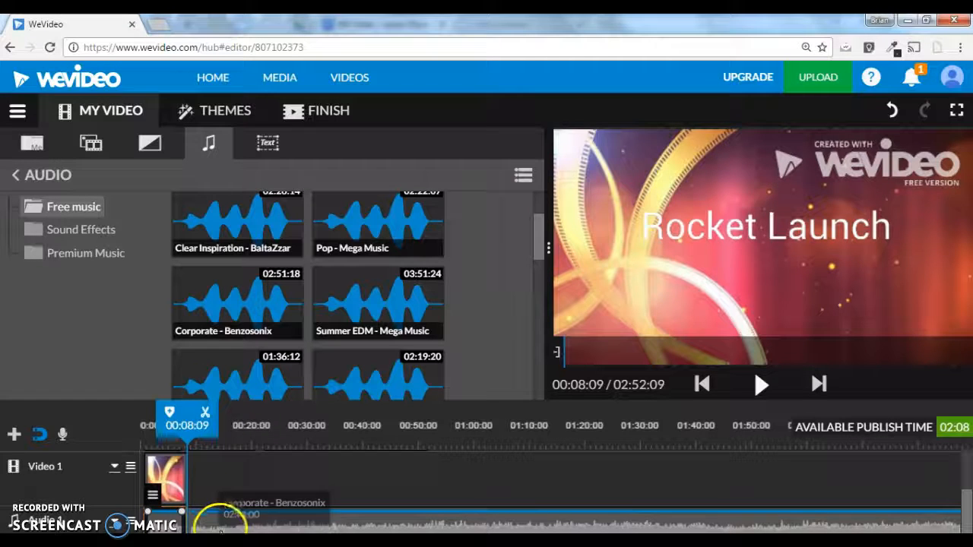
left_click(216, 528)
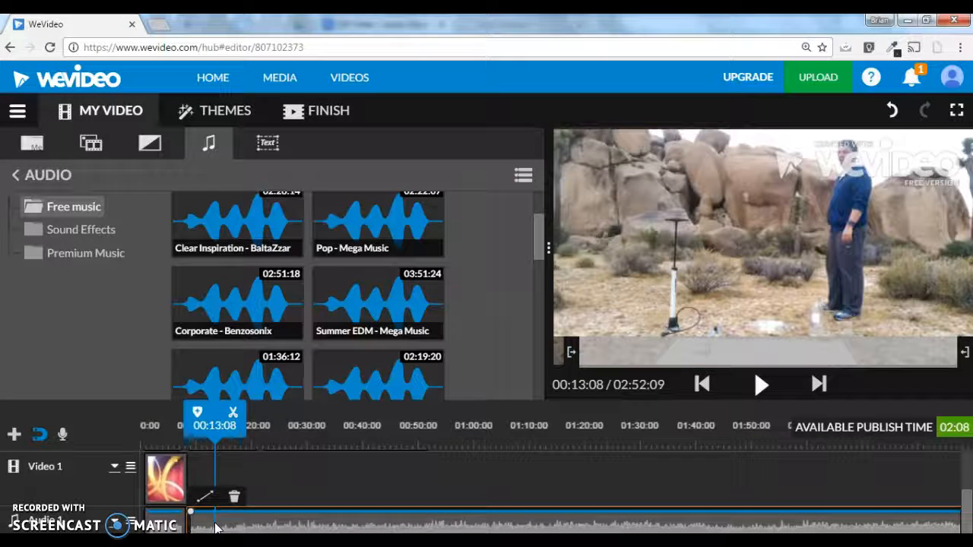
key("Delete")
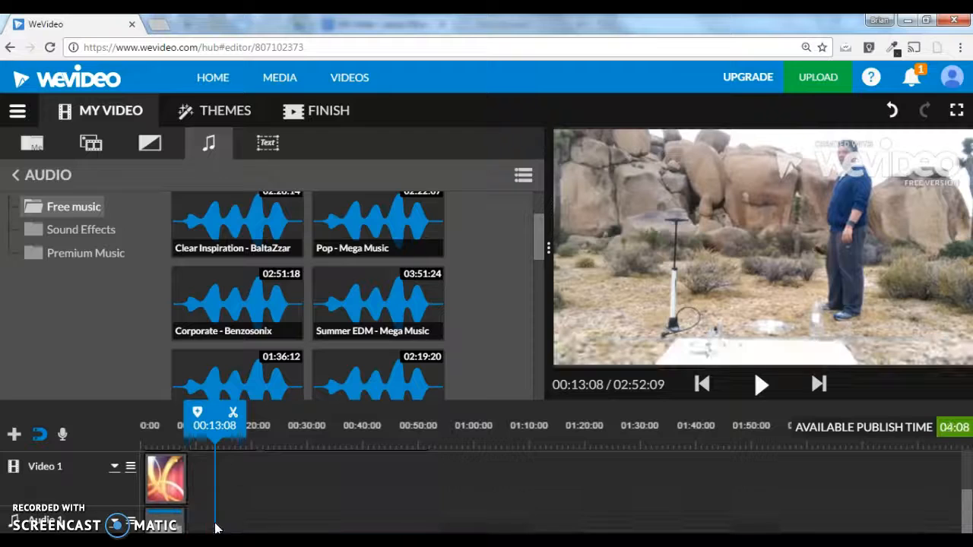
scroll(248, 493, "up", 2)
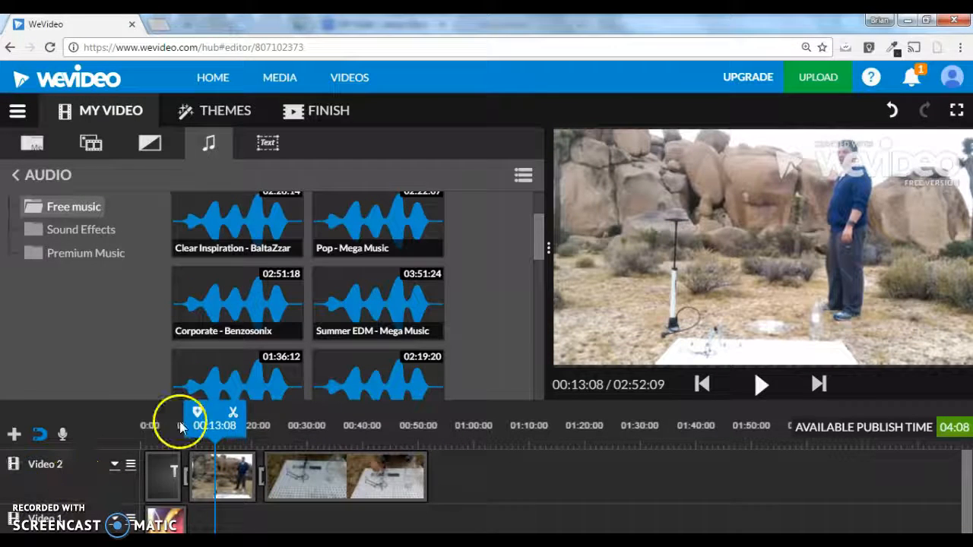
Play the video from the beginning through the title and into the first clip to check the trimmed music
left_click_drag(211, 410, 145, 421)
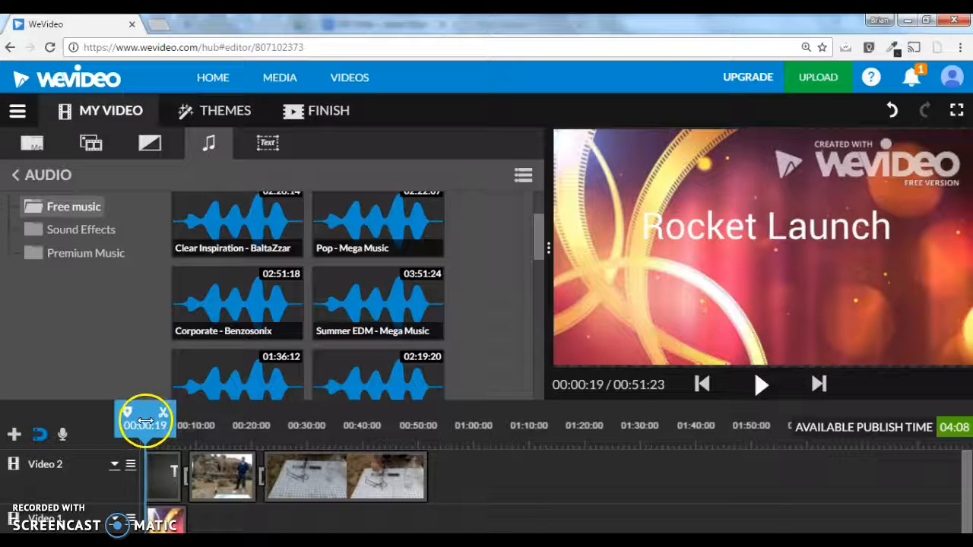
left_click(762, 385)
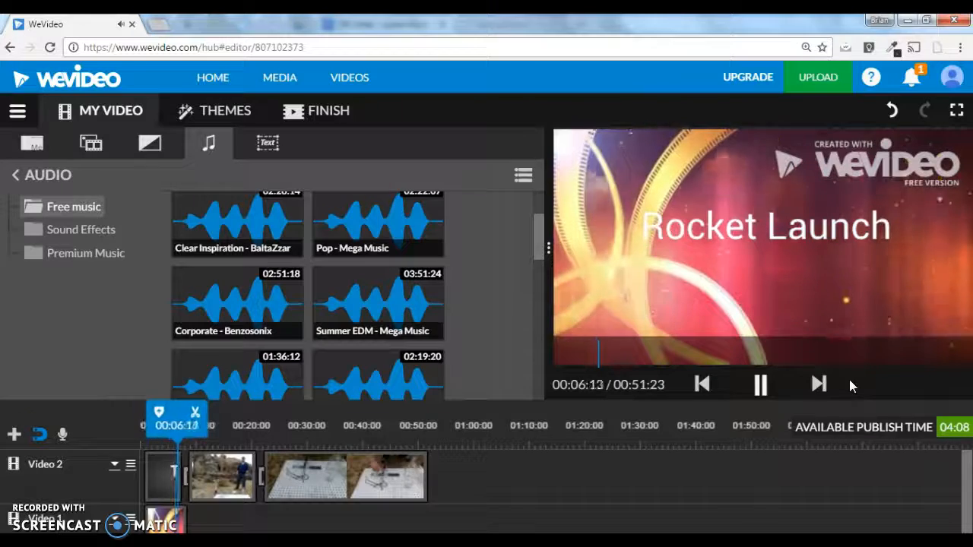
left_click(825, 389)
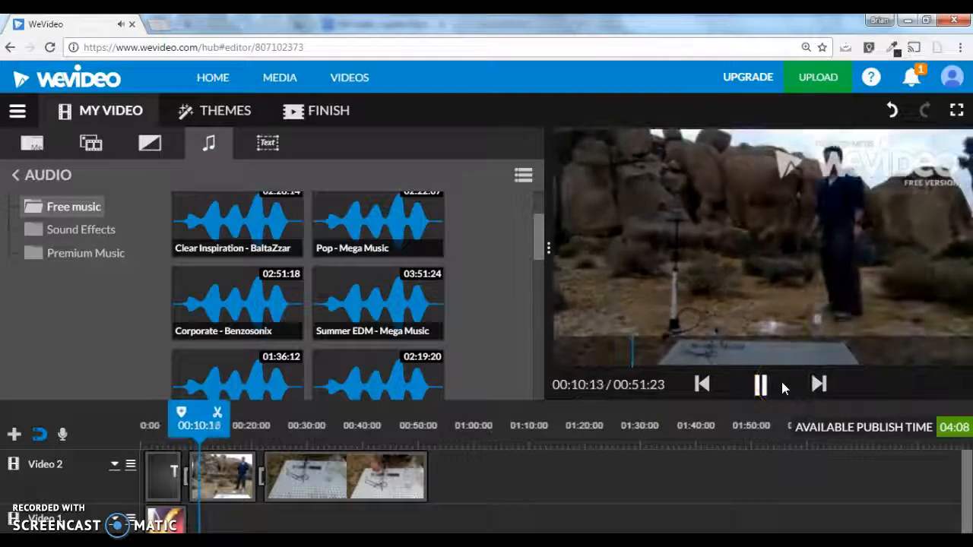
left_click(762, 385)
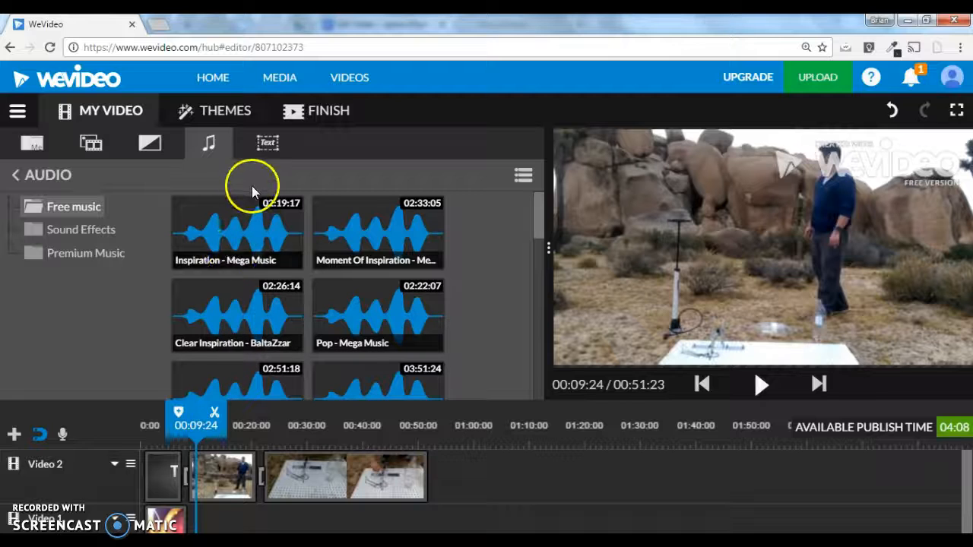
Place an End Credits text after the last clip on the Video 2 track and enter the director's name under "Directed by"
left_click(268, 145)
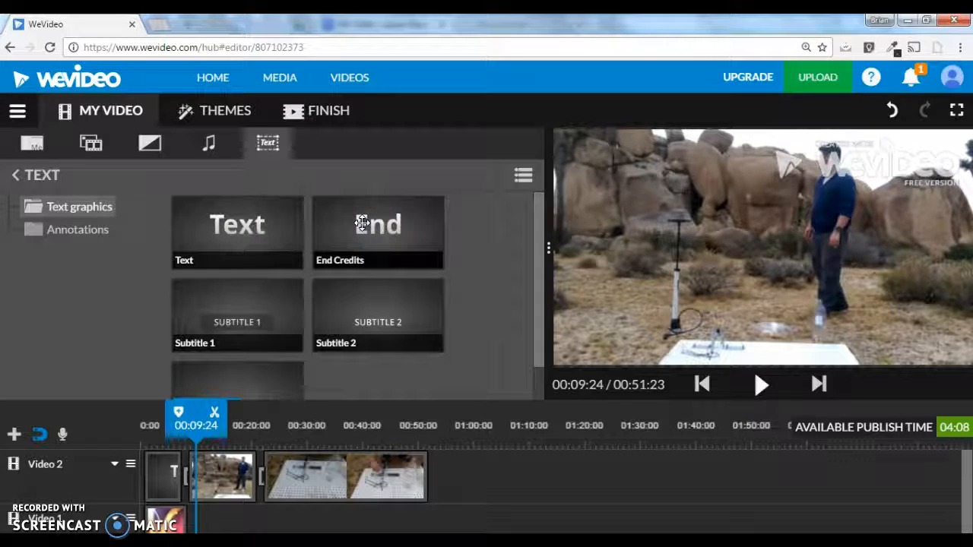
left_click_drag(365, 220, 453, 466)
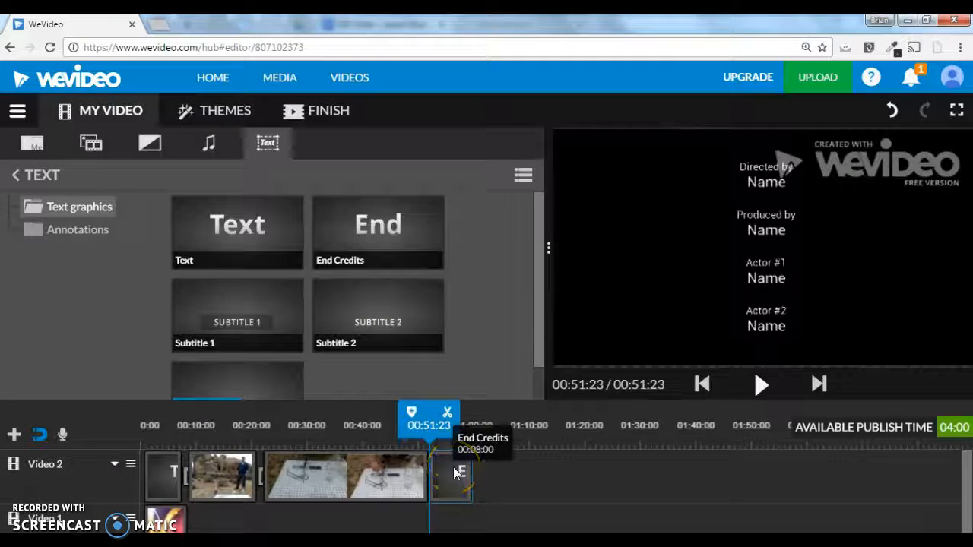
left_click(453, 477)
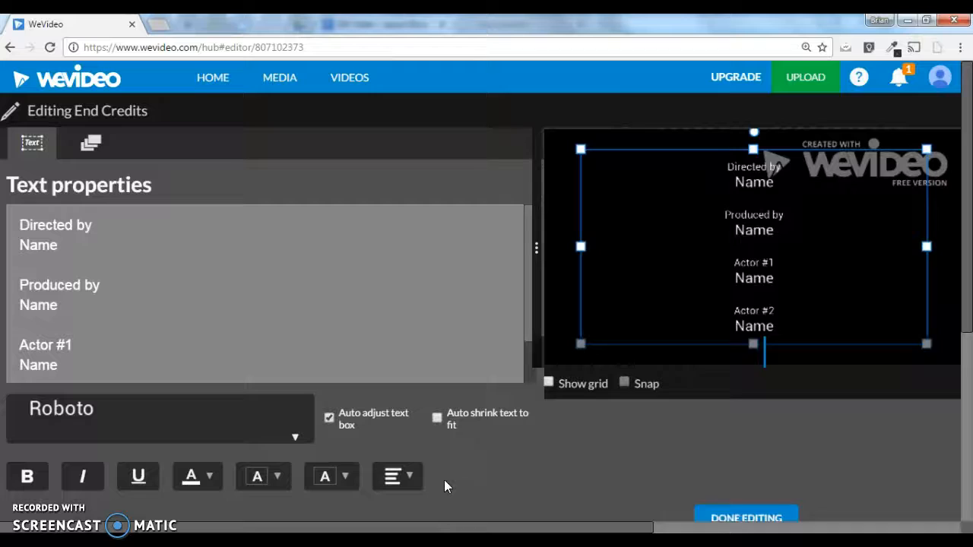
left_click(373, 293)
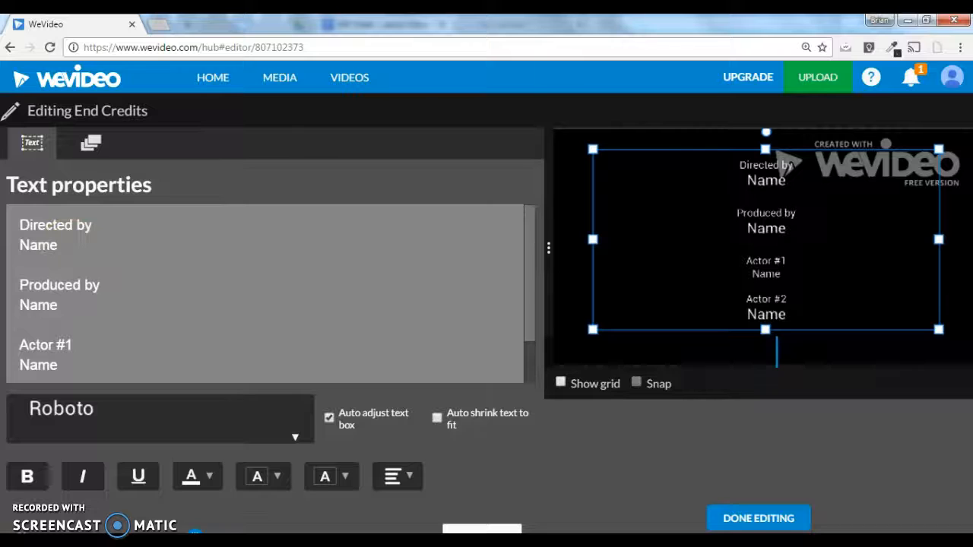
key("BackSpace")
type("Mr. Dowe")
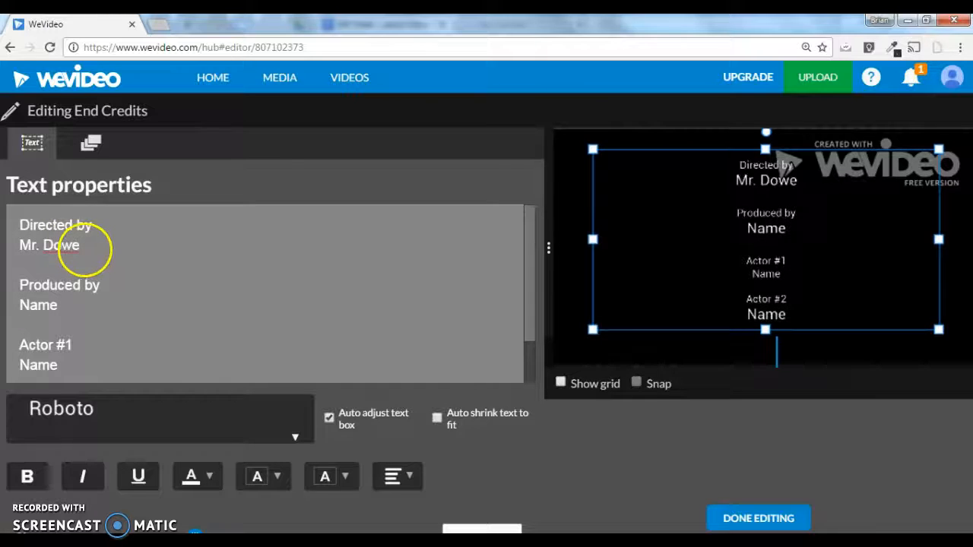
Copy the director's name to the "Produced by", "Actor #1" and "Actor #2" credits and finish editing the End Credits
left_click_drag(80, 246, 19, 243)
key("ctrl+c")
left_click_drag(58, 304, 20, 304)
key("ctrl+v")
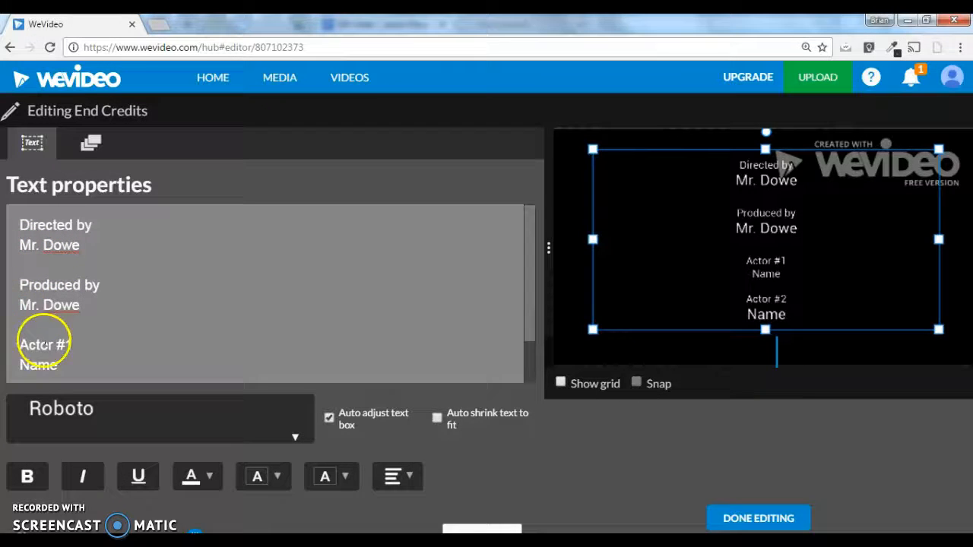
left_click_drag(61, 364, 15, 366)
key("ctrl+v")
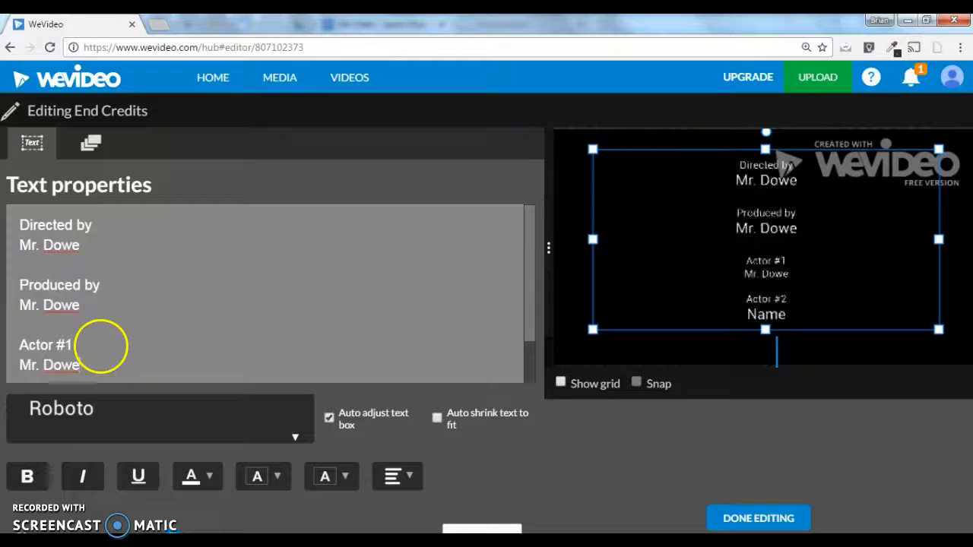
scroll(102, 343, "down", 1)
left_click_drag(59, 373, 20, 372)
key("ctrl+v")
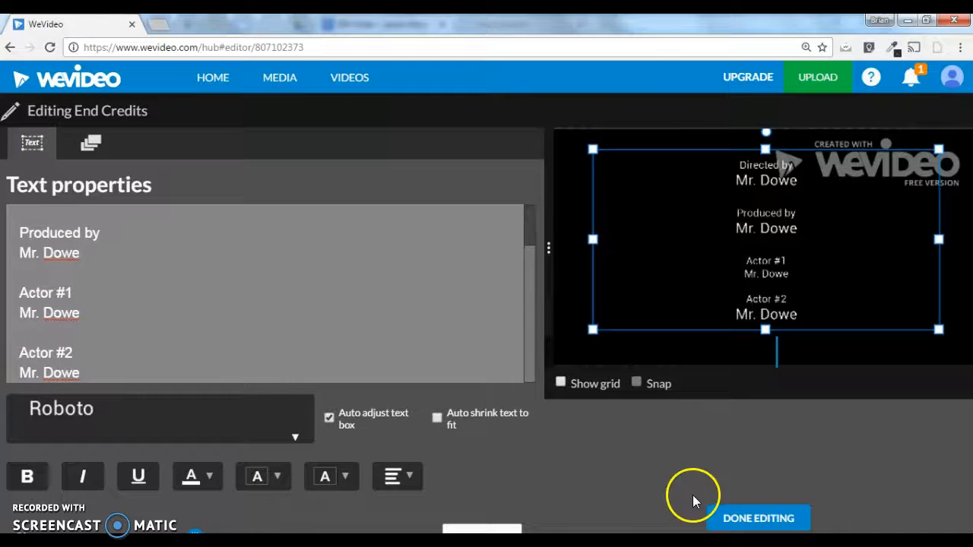
left_click(743, 522)
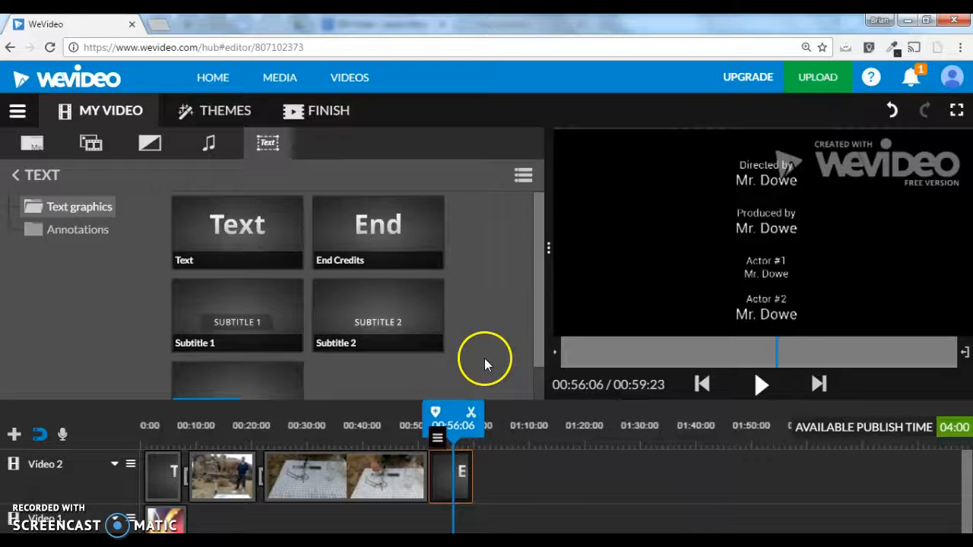
Play the end of the last clip from 00:50:19 into the End Credits to review how they appear
left_click_drag(454, 410, 421, 412)
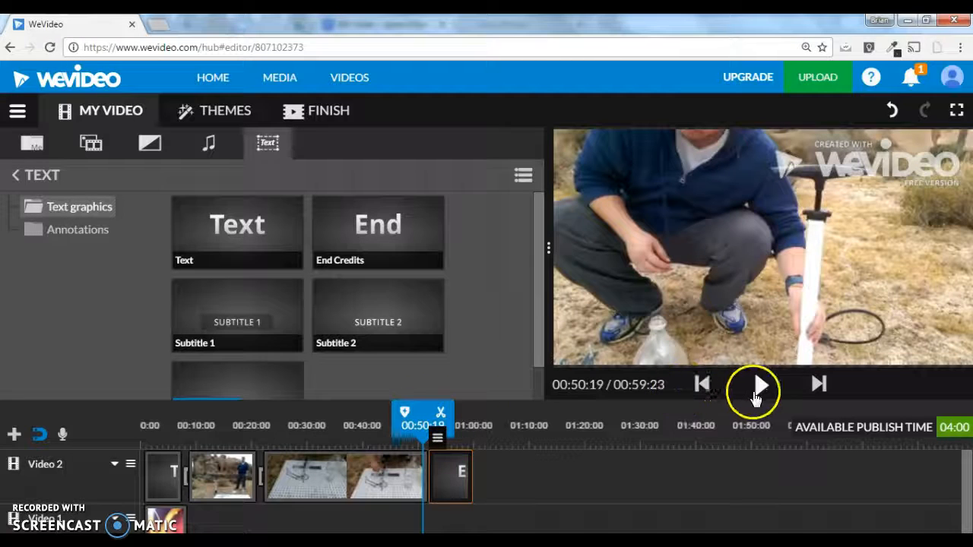
left_click(755, 388)
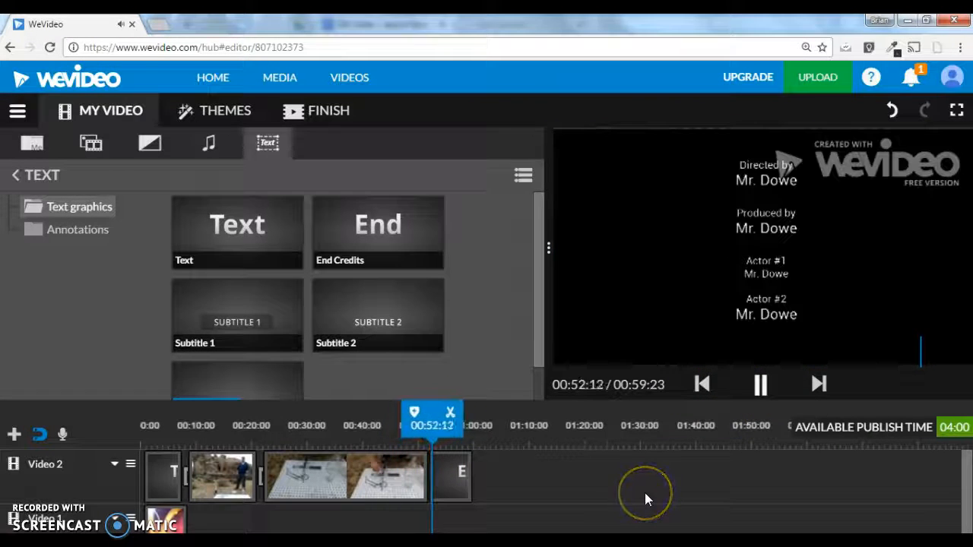
left_click(761, 384)
left_click(500, 495)
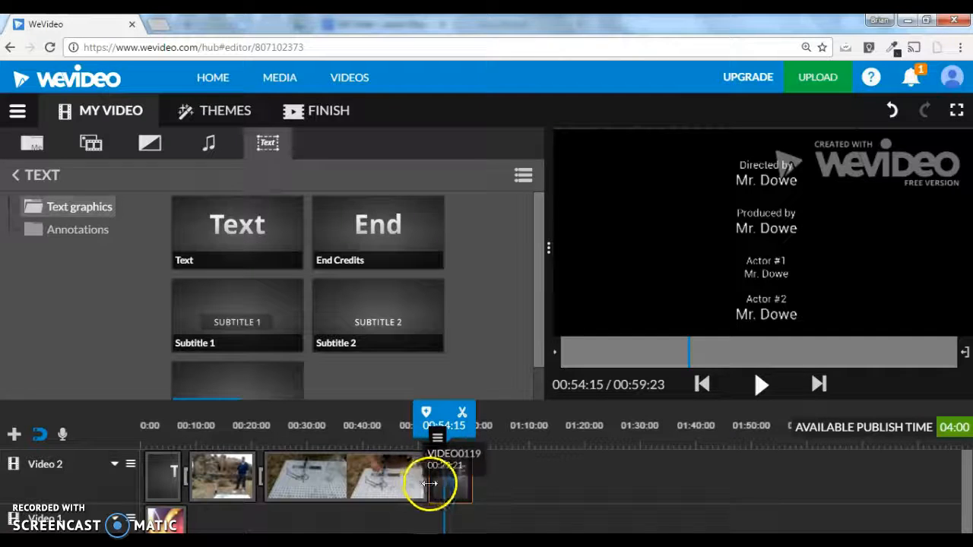
left_click(457, 476)
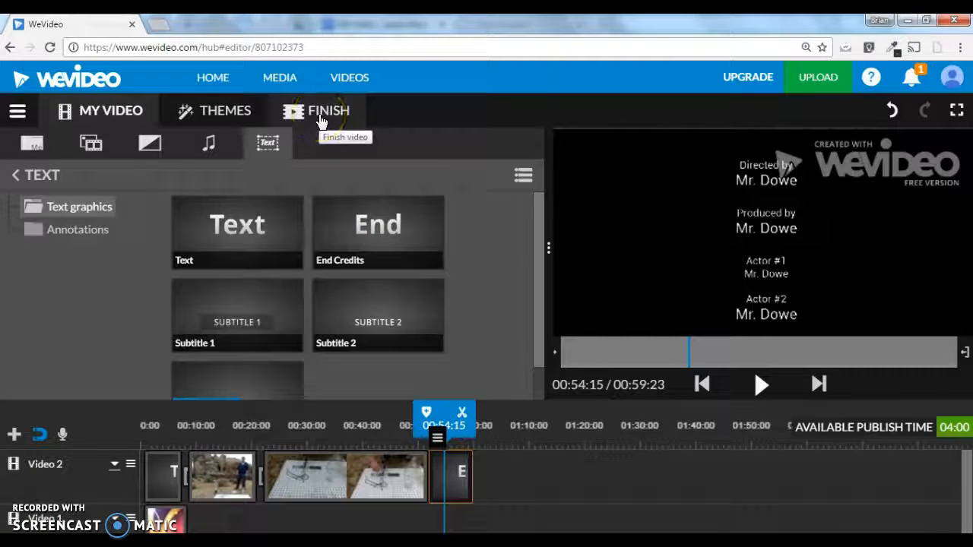
Start finishing the video and set its title to "Rocket Launch"
left_click(320, 120)
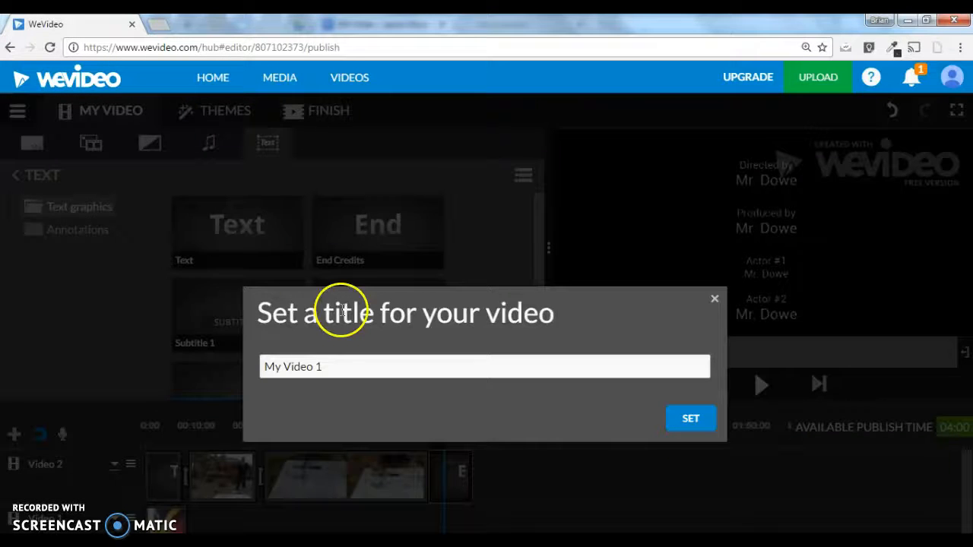
left_click(329, 368)
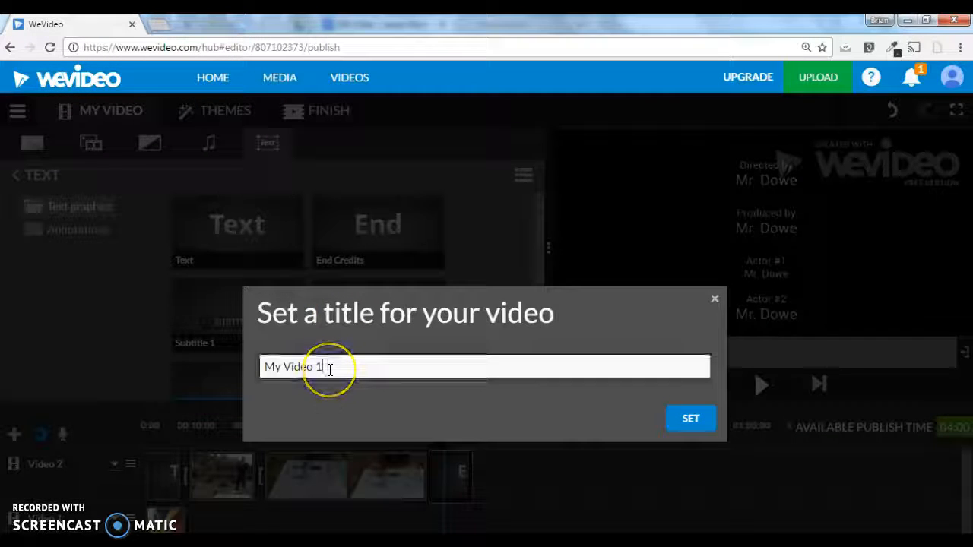
key("BackSpace")
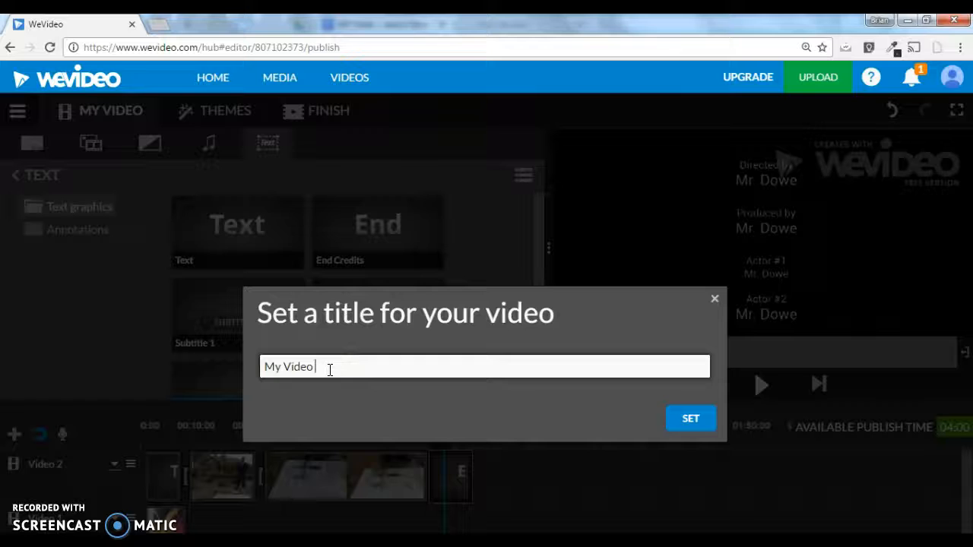
key("BackSpace")
key("BackSpace")
key("BackSpace")
key("BackSpace")
key("BackSpace")
key("BackSpace")
key("BackSpace")
key("BackSpace")
key("BackSpace")
type("Rocket Launch")
left_click(690, 422)
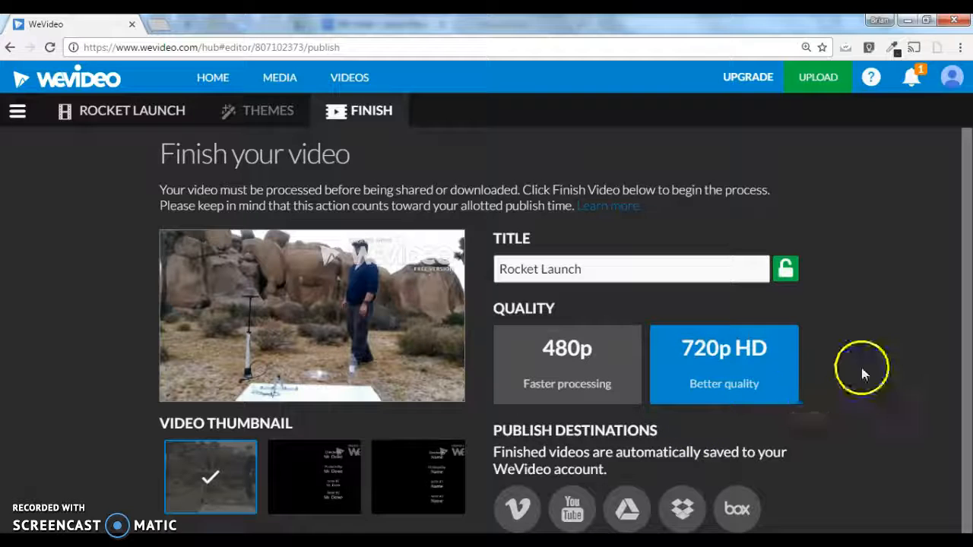
Choose 480p as the quality for the finished video
scroll(863, 373, "down", 1)
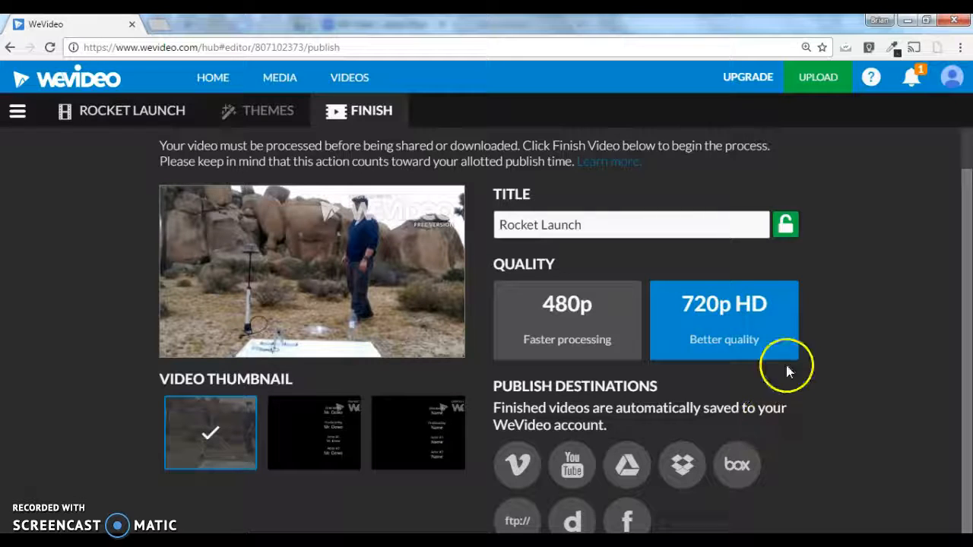
left_click(707, 353)
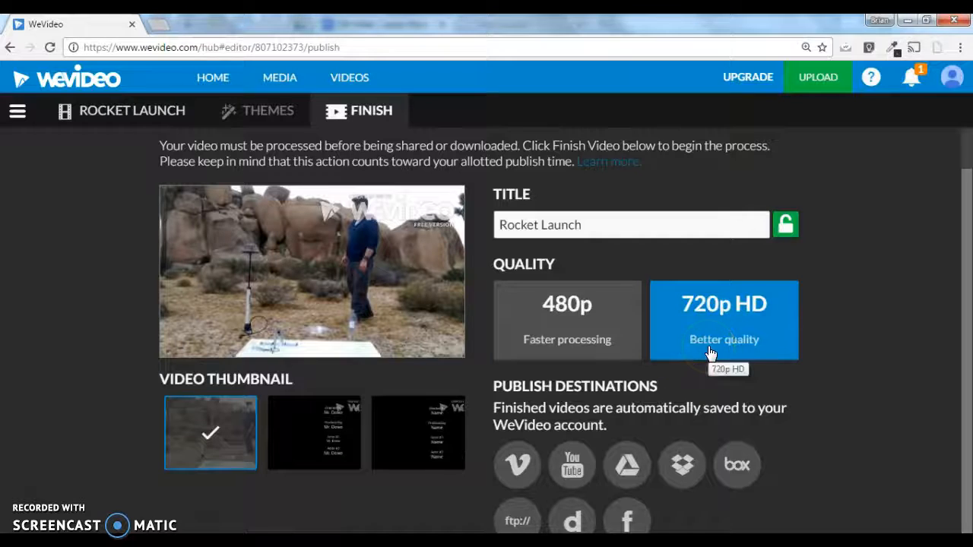
left_click(563, 327)
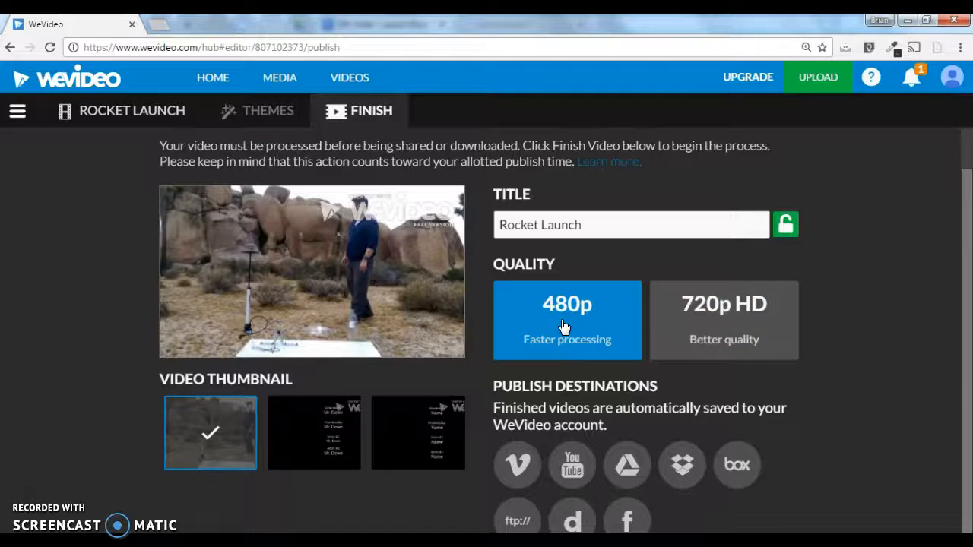
Select YouTube as the publish destination for the Rocket Launch video
scroll(864, 371, "up", 1)
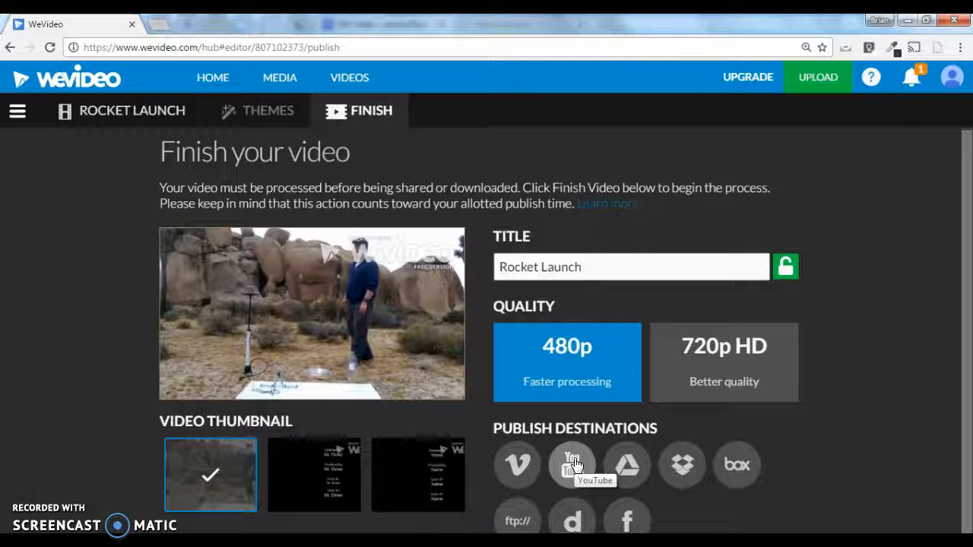
left_click(625, 465)
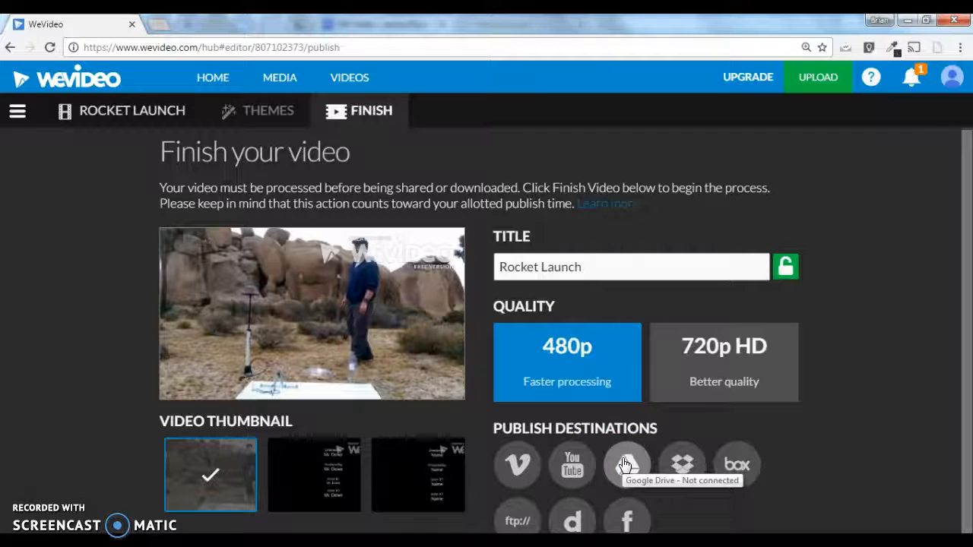
left_click(573, 468)
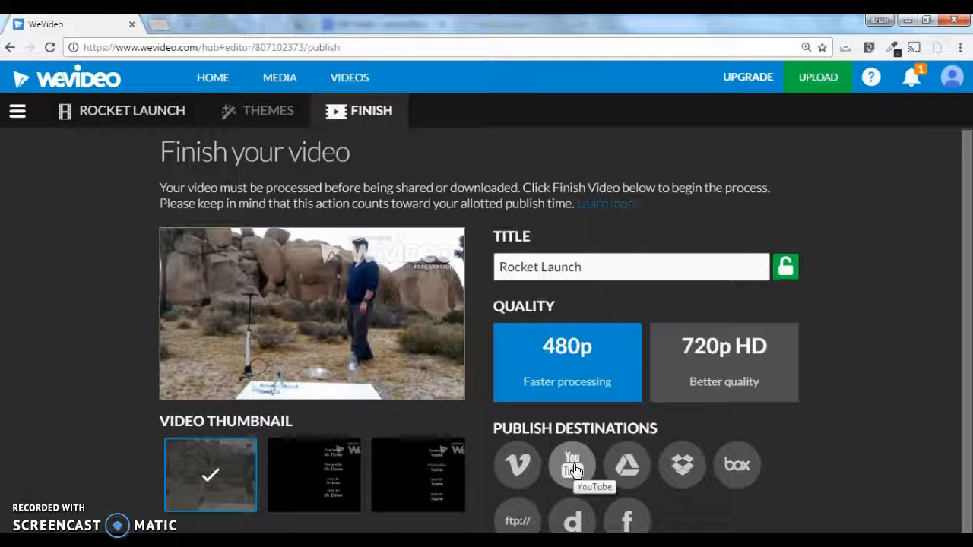
left_click(575, 471)
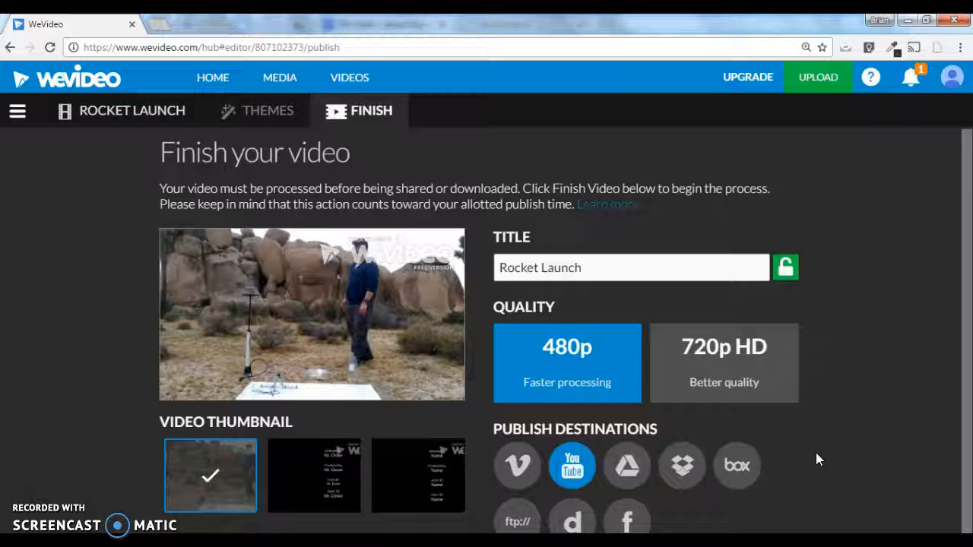
Finish the Rocket Launch video to submit it for processing and publishing
key("ctrl+minus")
key("ctrl+minus")
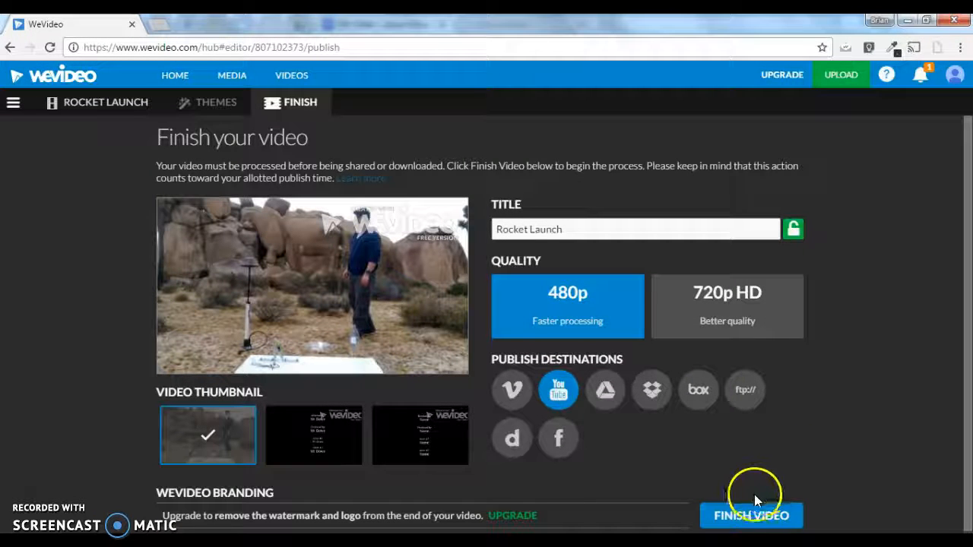
left_click(755, 515)
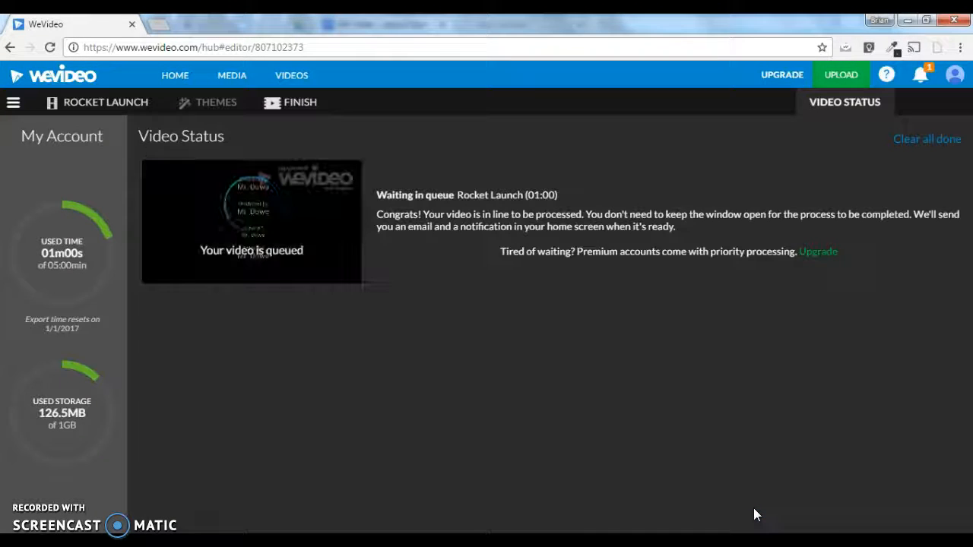
left_click(693, 418)
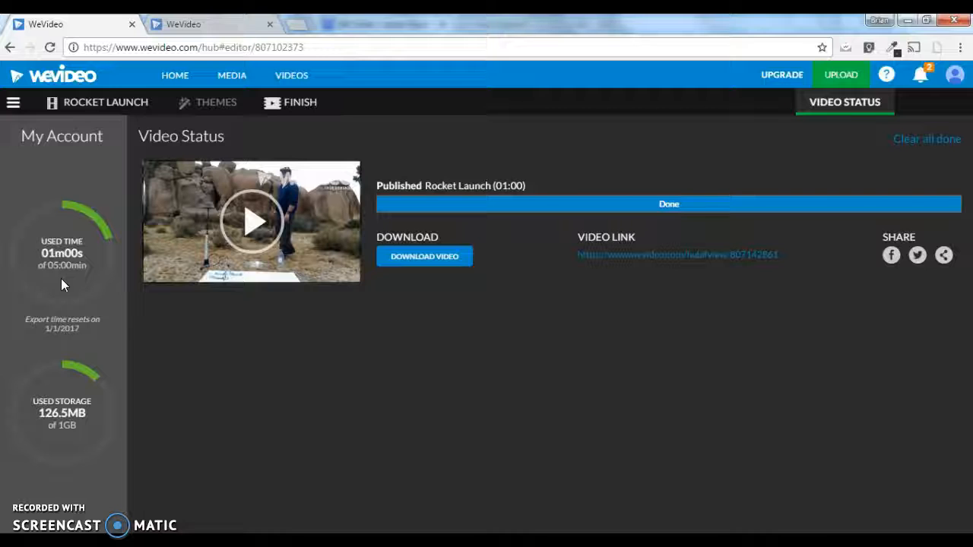
left_click(135, 307)
left_click(552, 382)
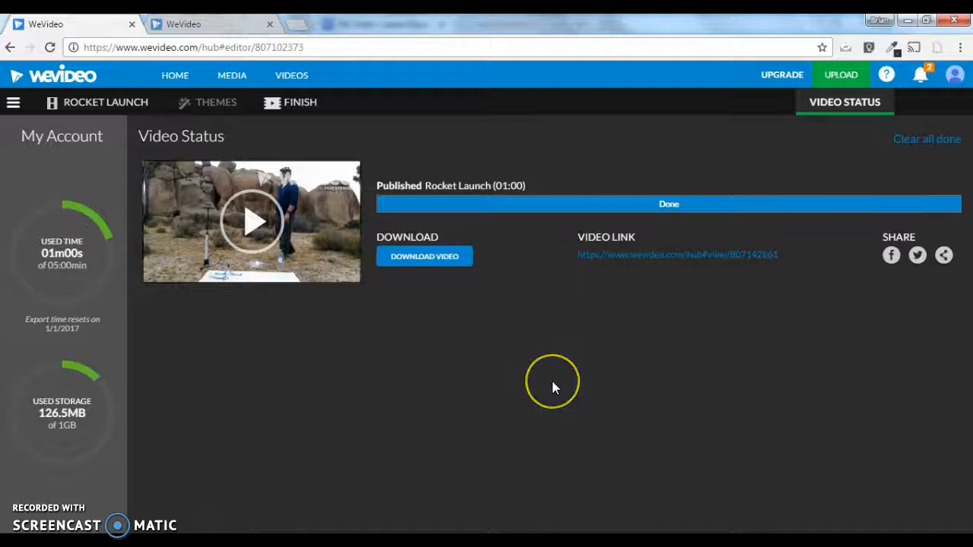